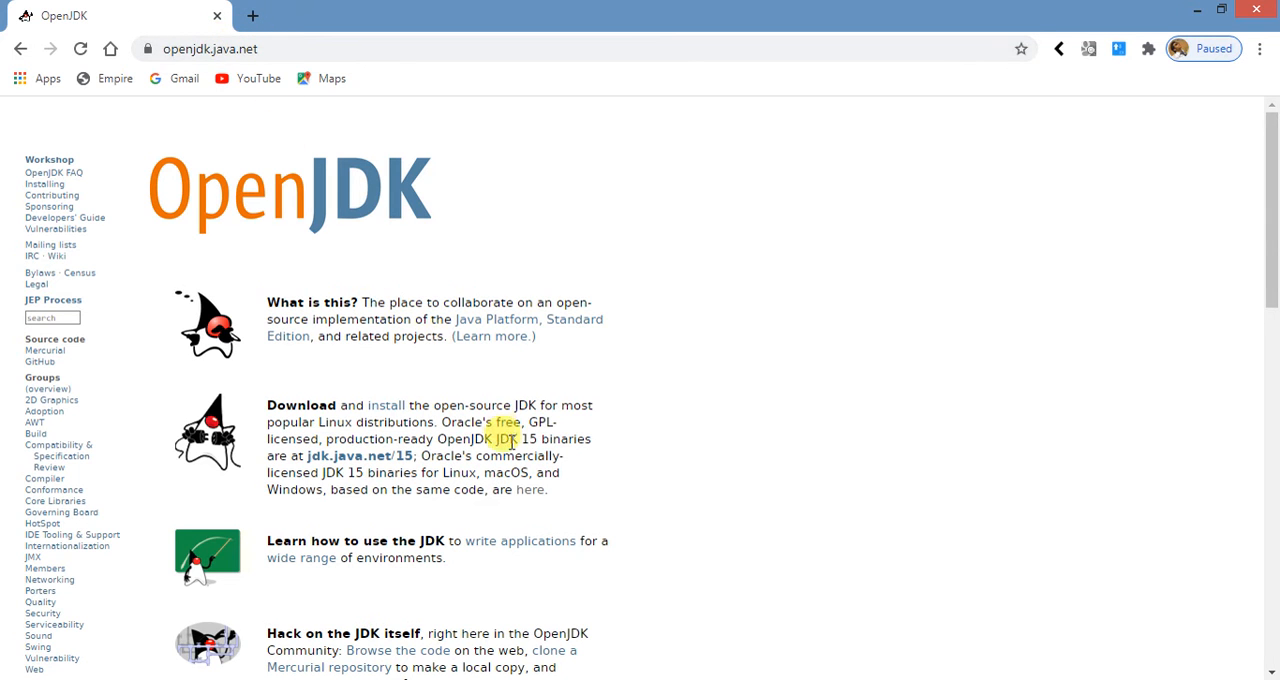
- Follow OpenJDK's link to Oracle's commercially licensed binaries and open the Java SE 15 JDK download page
{"action": "left_click", "coordinate": [525, 490]}
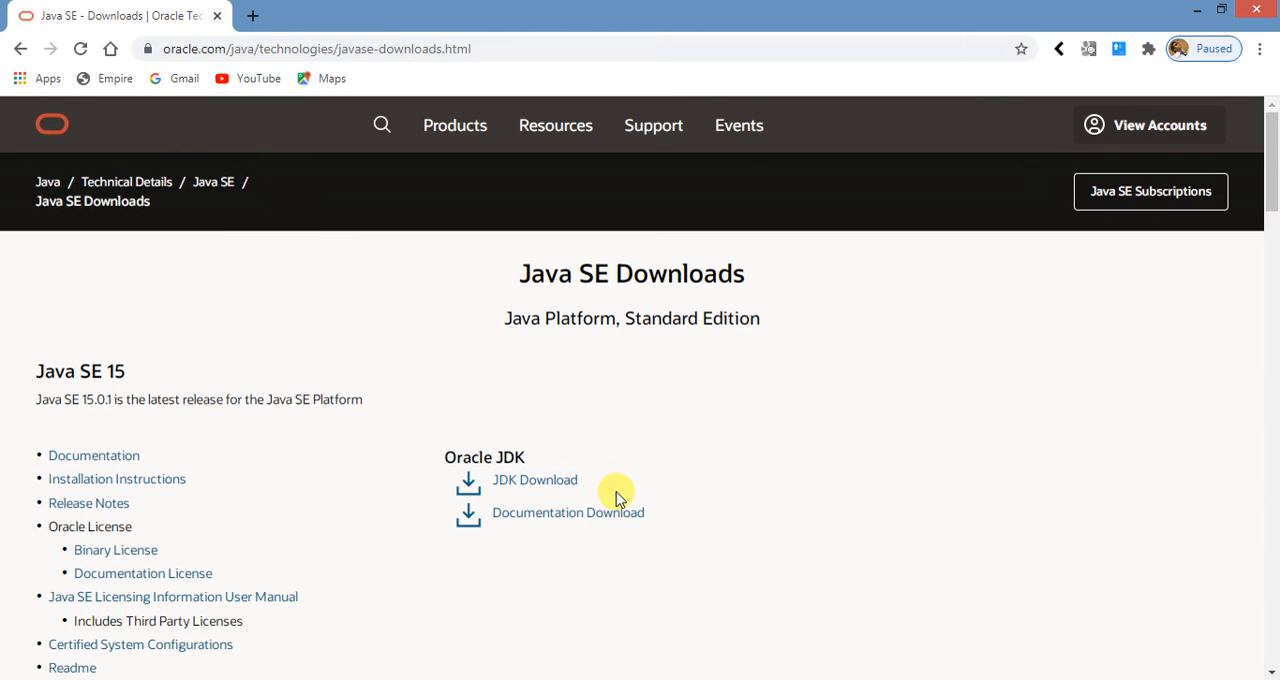
{"action": "scroll", "coordinate": [614, 494], "scroll_direction": "down", "scroll_amount": 3}
{"action": "scroll", "coordinate": [614, 494], "scroll_direction": "up", "scroll_amount": 1}
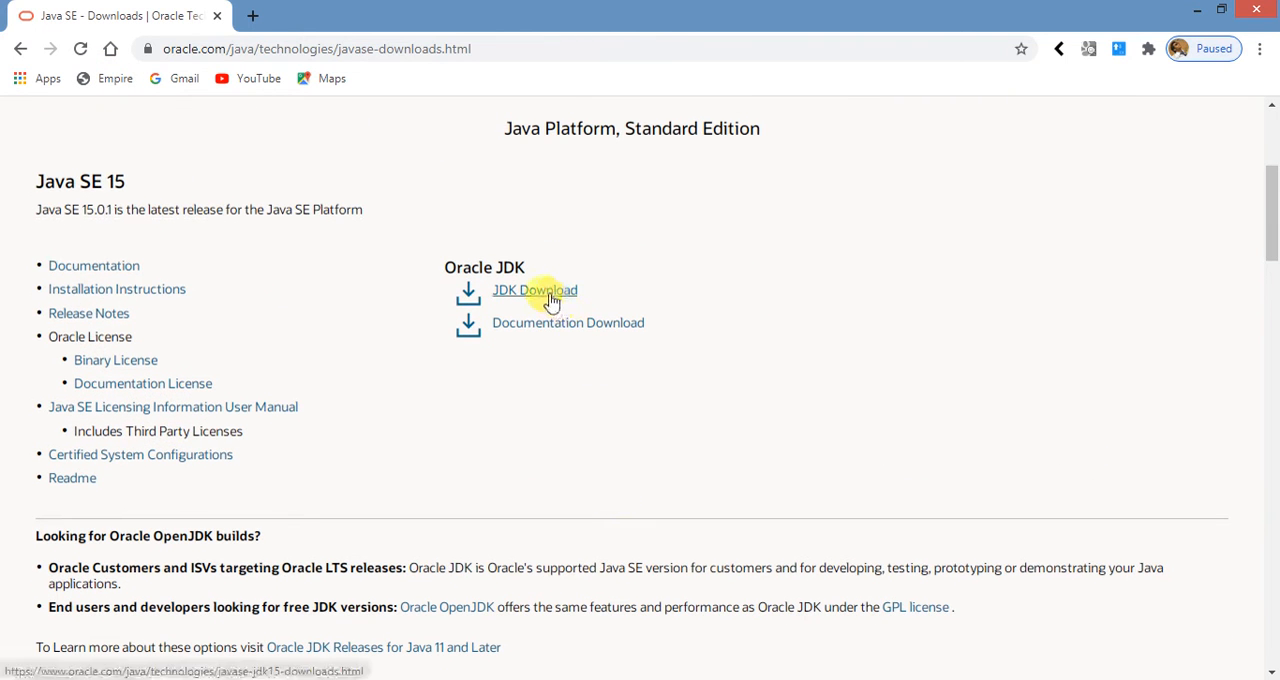
{"action": "left_click", "coordinate": [548, 297]}
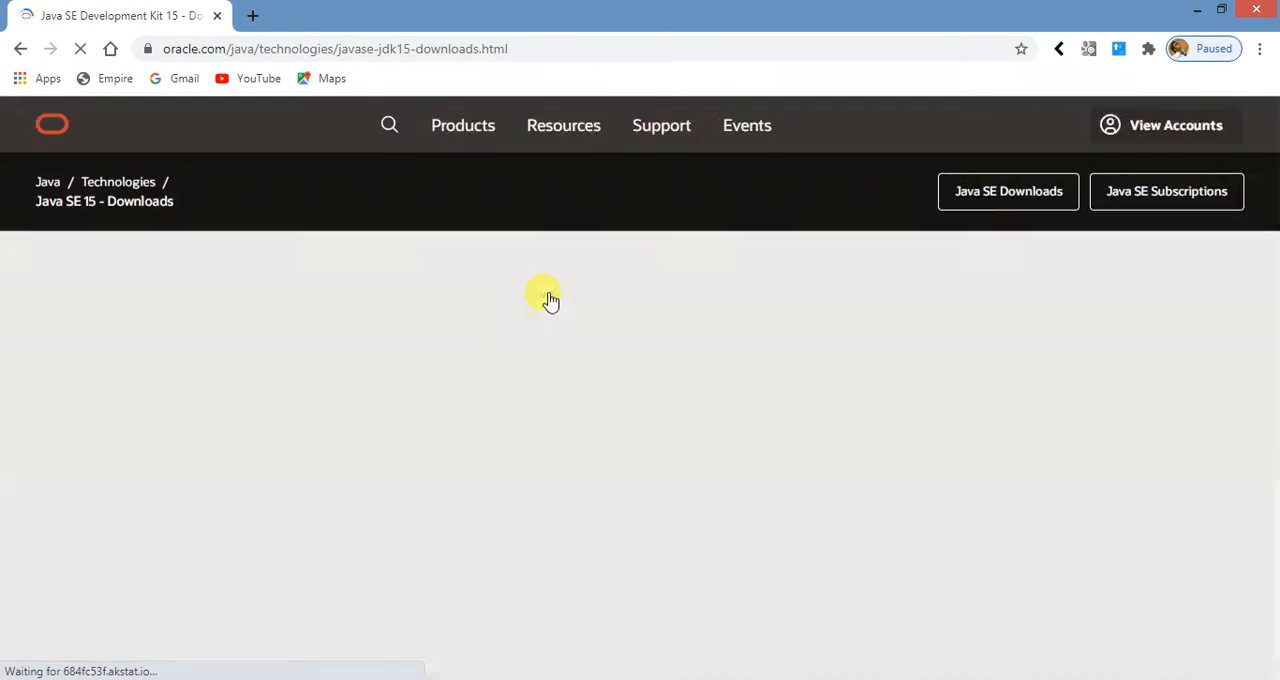
- Accept the Oracle license agreement and download the Windows x64 installer jdk-15.0.1_windows-x64_bin.exe
{"action": "scroll", "coordinate": [518, 420], "scroll_direction": "down", "scroll_amount": 15}
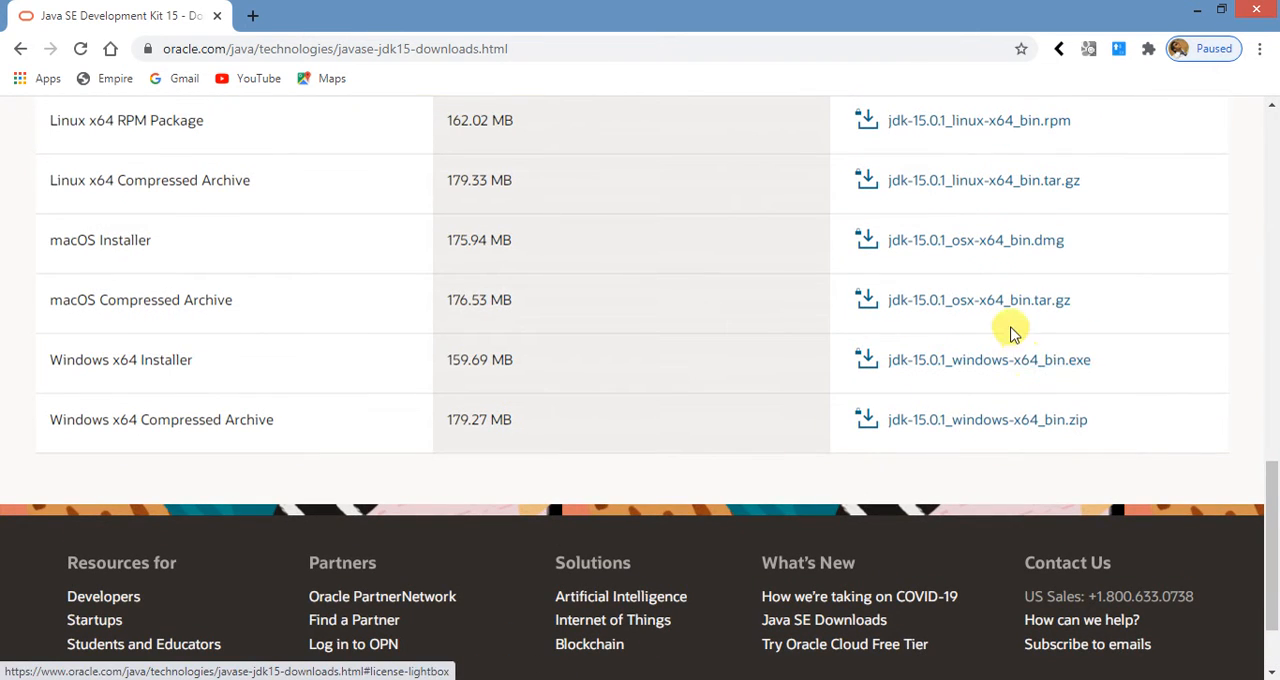
{"action": "scroll", "coordinate": [764, 314], "scroll_direction": "up", "scroll_amount": 1}
{"action": "scroll", "coordinate": [764, 314], "scroll_direction": "up", "scroll_amount": 3}
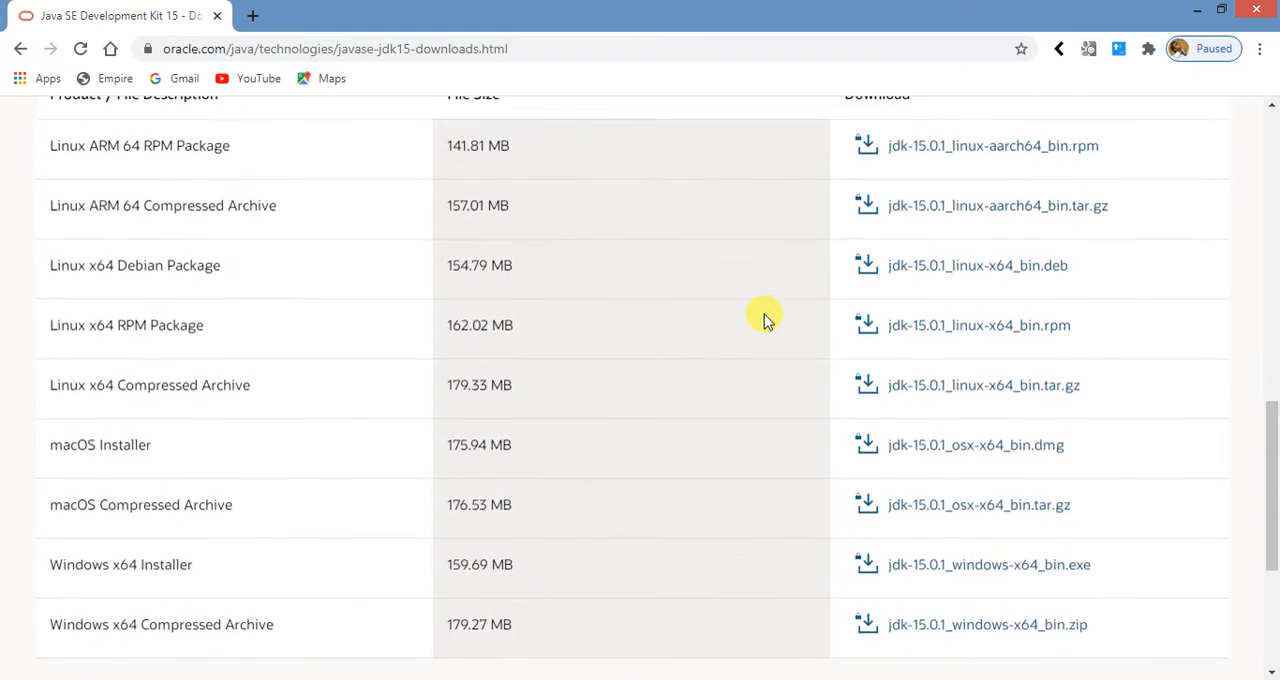
{"action": "scroll", "coordinate": [914, 491], "scroll_direction": "down", "scroll_amount": 4}
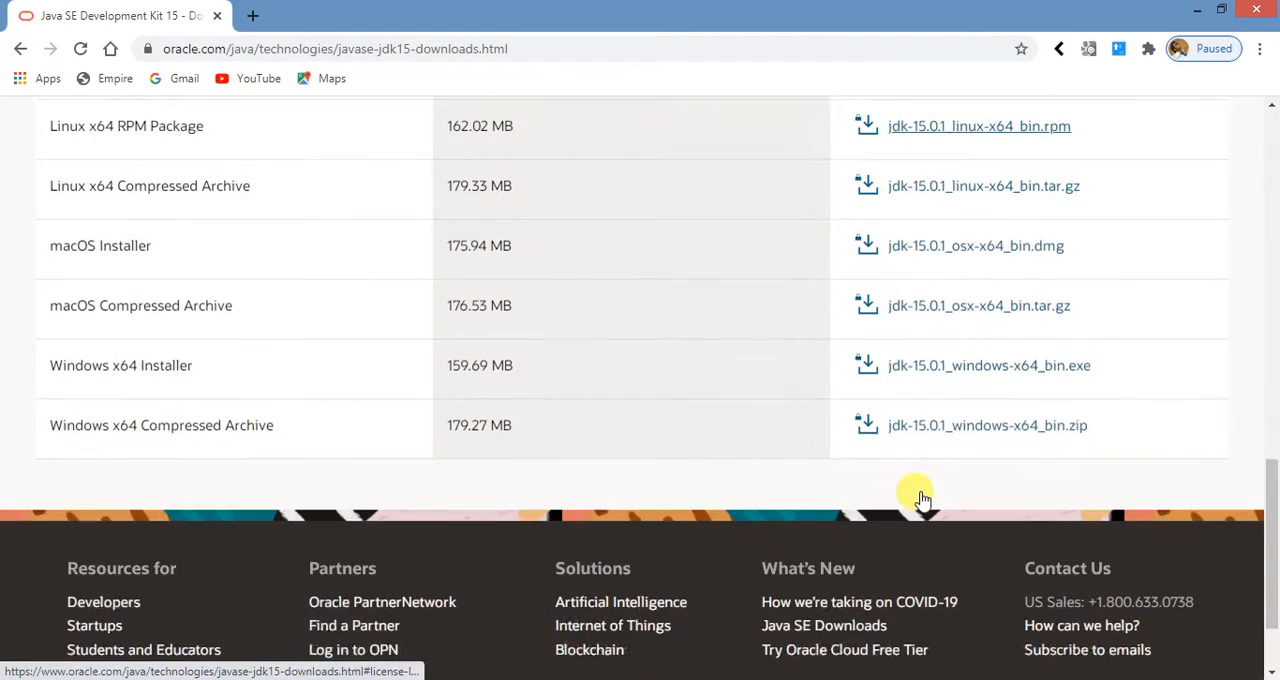
{"action": "left_click", "coordinate": [945, 352]}
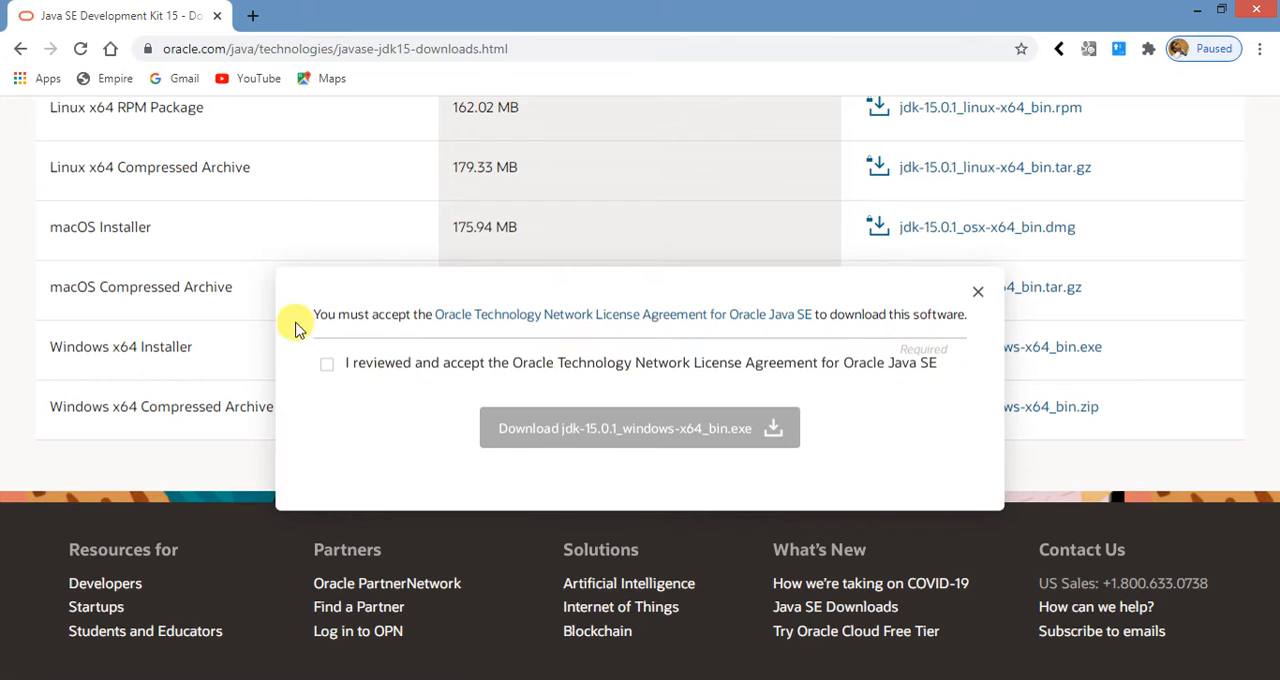
{"action": "left_click", "coordinate": [327, 365]}
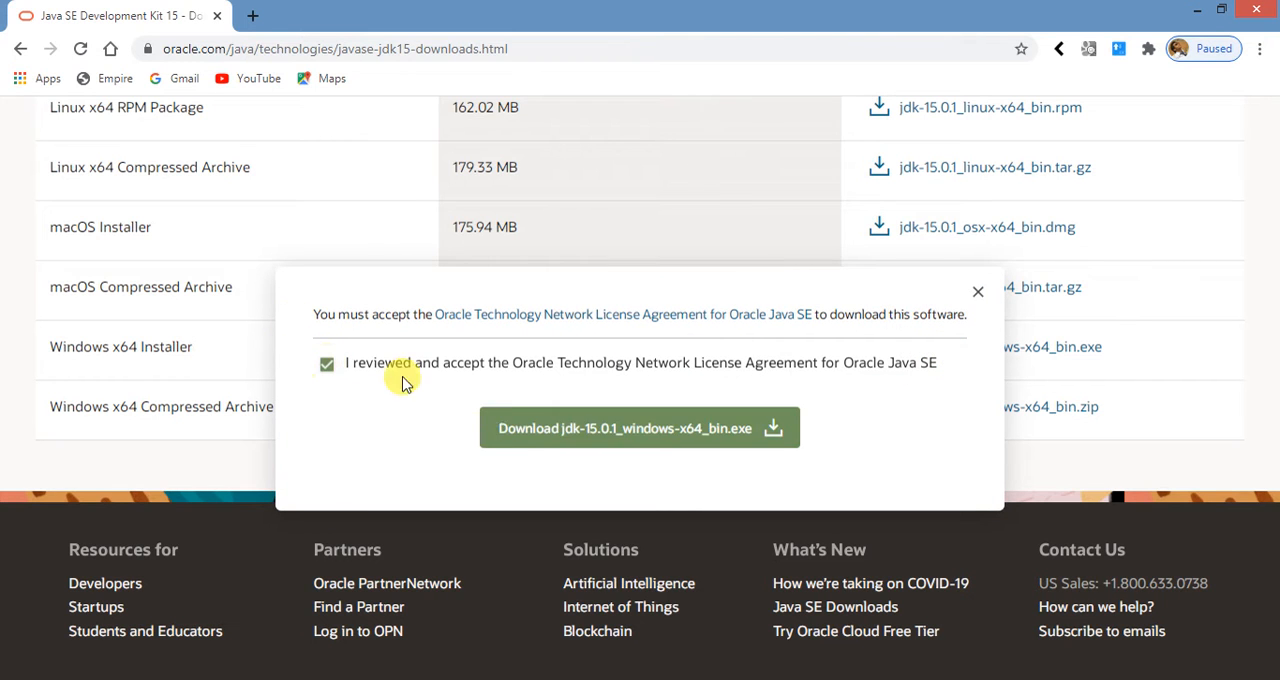
{"action": "left_click", "coordinate": [532, 438]}
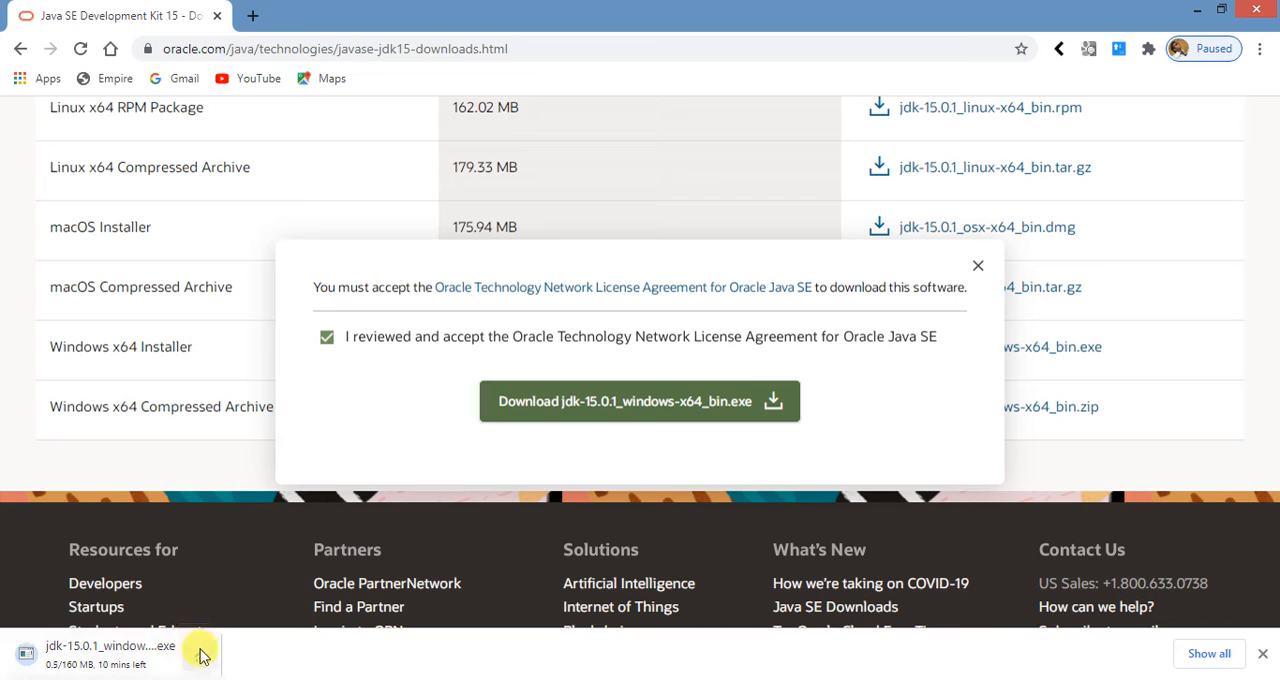
- Cancel the running JDK installer download and close the license agreement dialog
{"action": "left_click", "coordinate": [203, 655]}
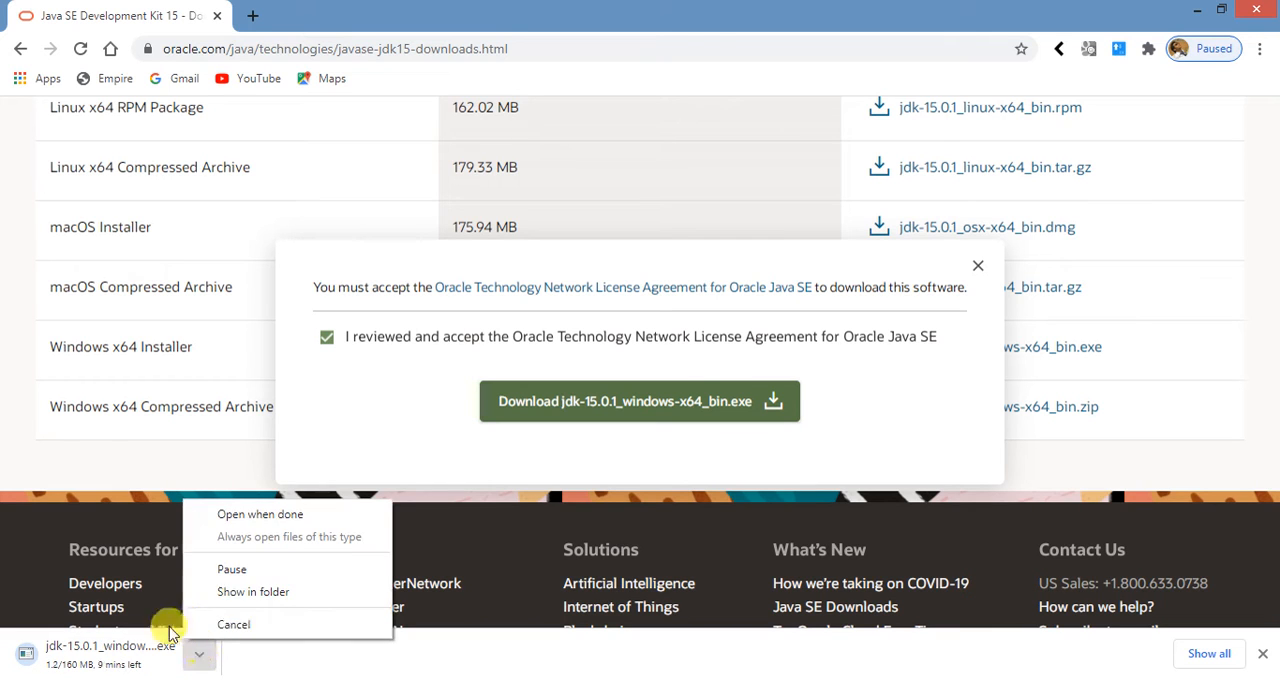
{"action": "left_click", "coordinate": [220, 626]}
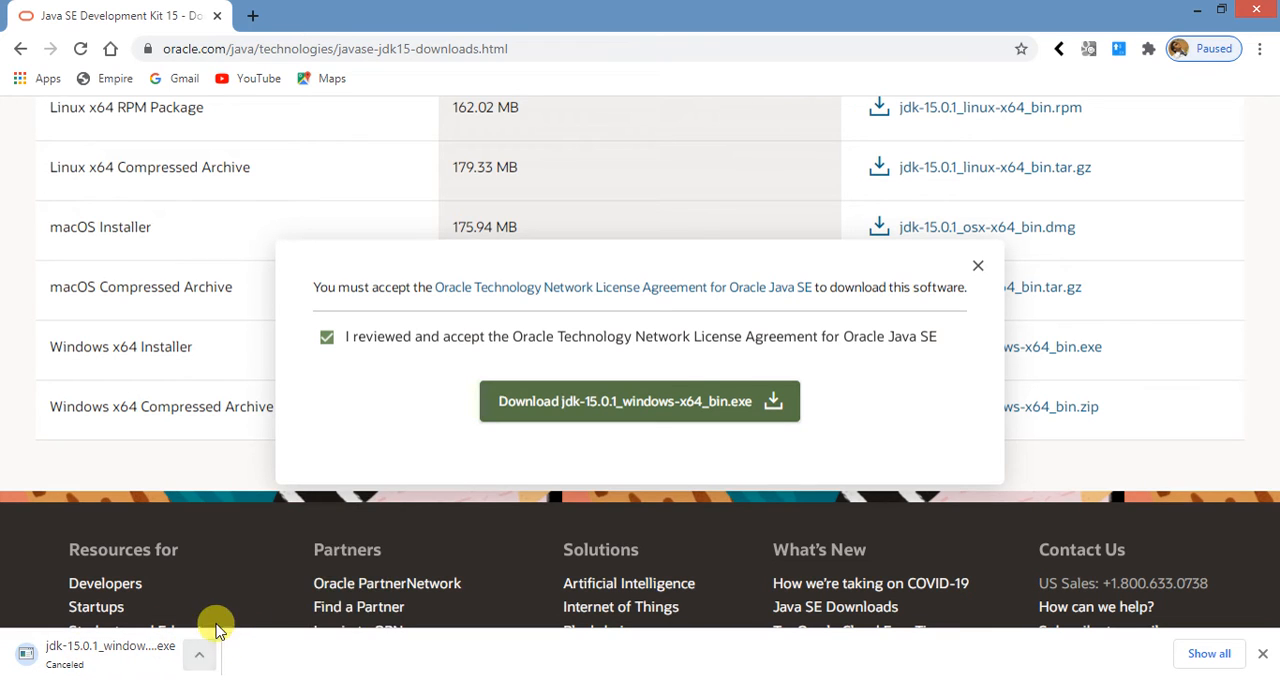
{"action": "left_click", "coordinate": [980, 267]}
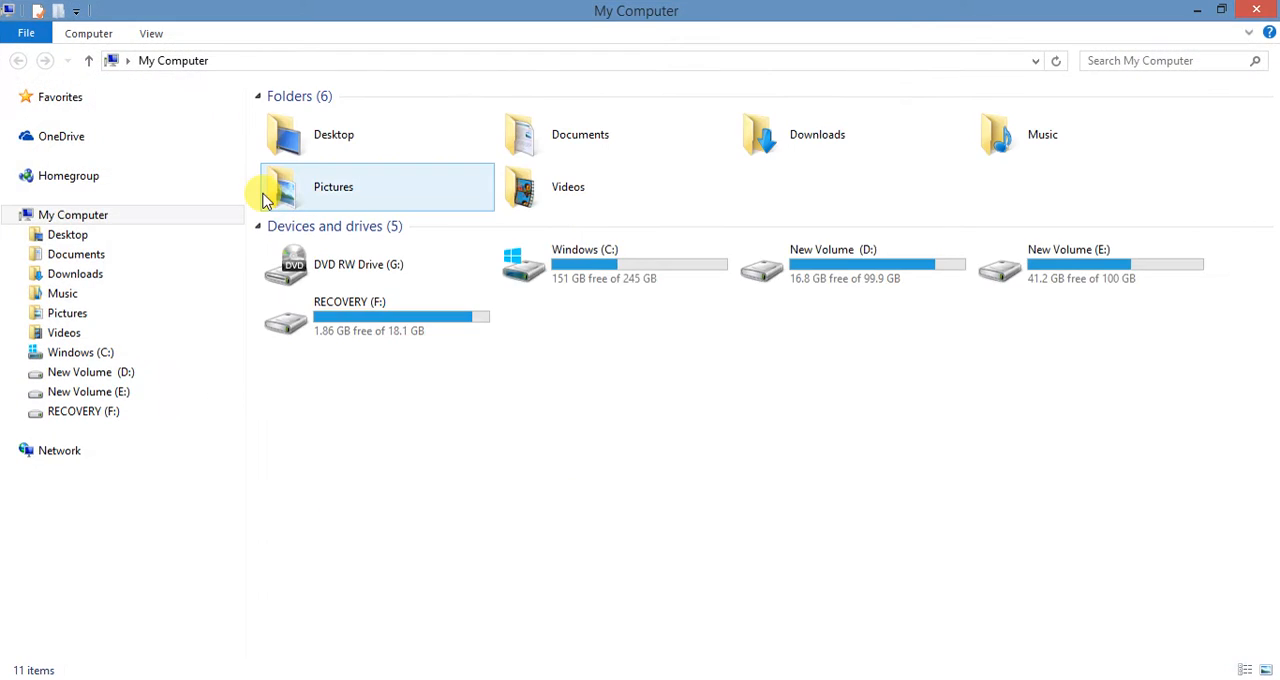
- In File Explorer, open the Java folder inside Program Files on drive C:
{"action": "double_click", "coordinate": [703, 268]}
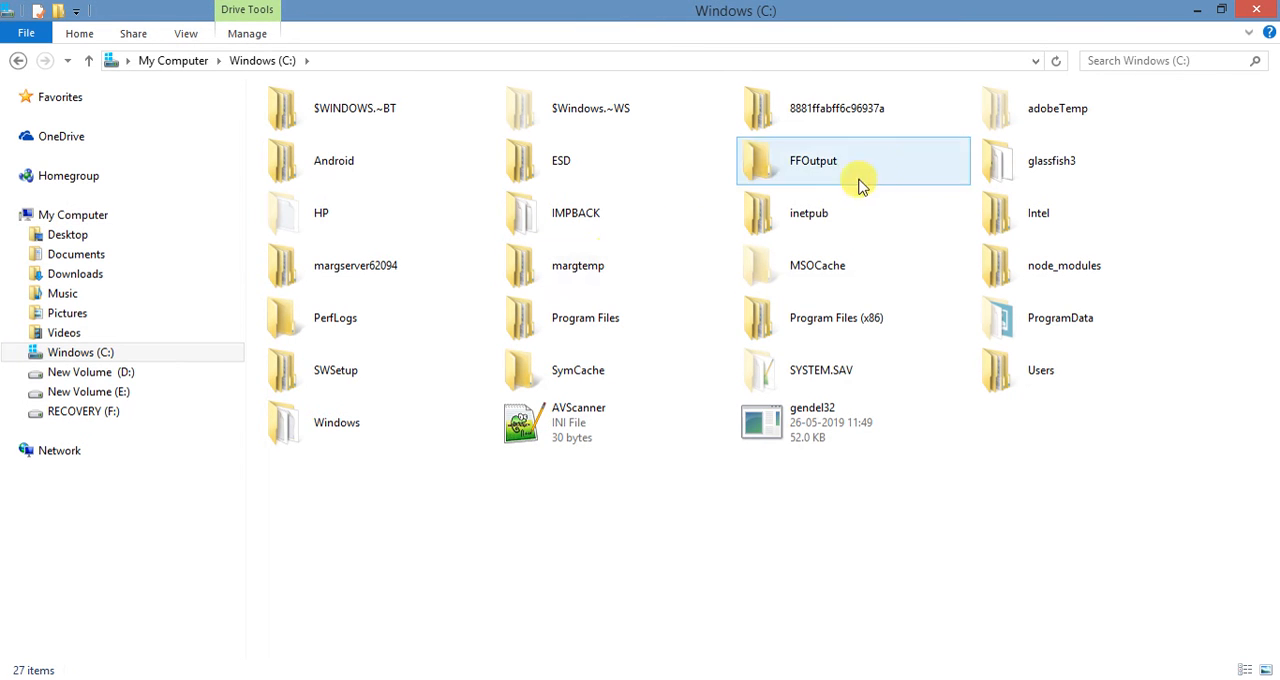
{"action": "double_click", "coordinate": [863, 335]}
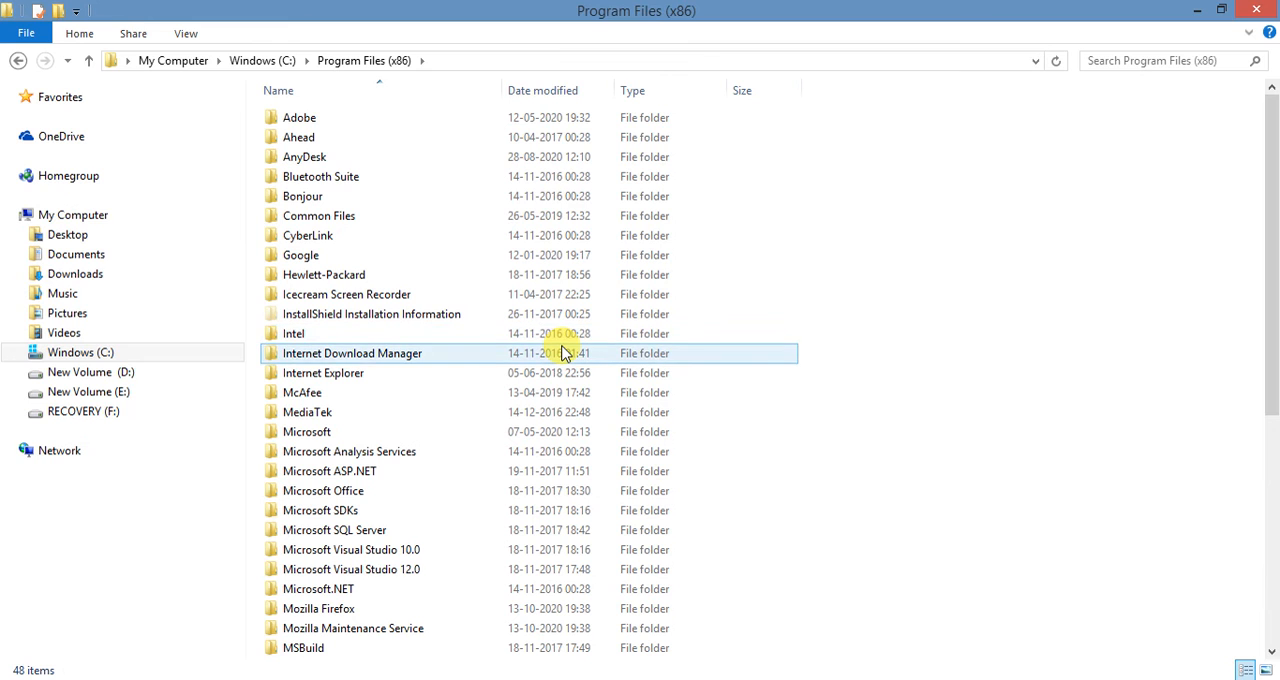
{"action": "left_click", "coordinate": [268, 60]}
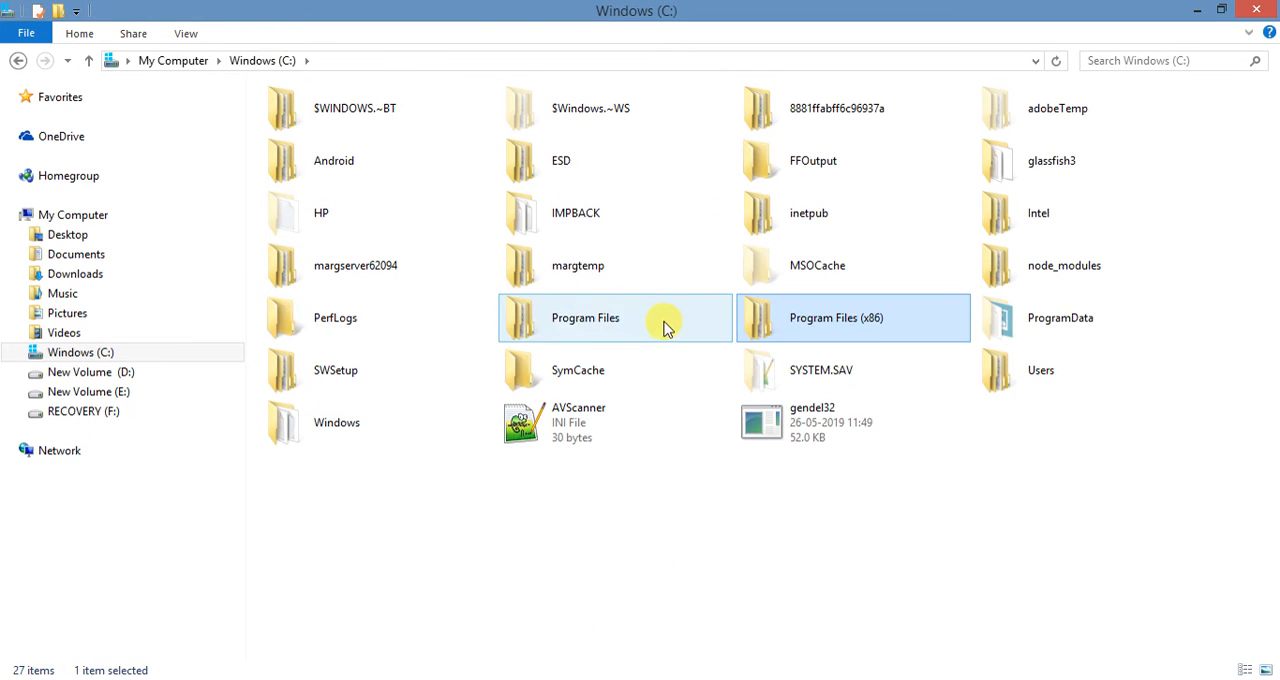
{"action": "left_click", "coordinate": [595, 318]}
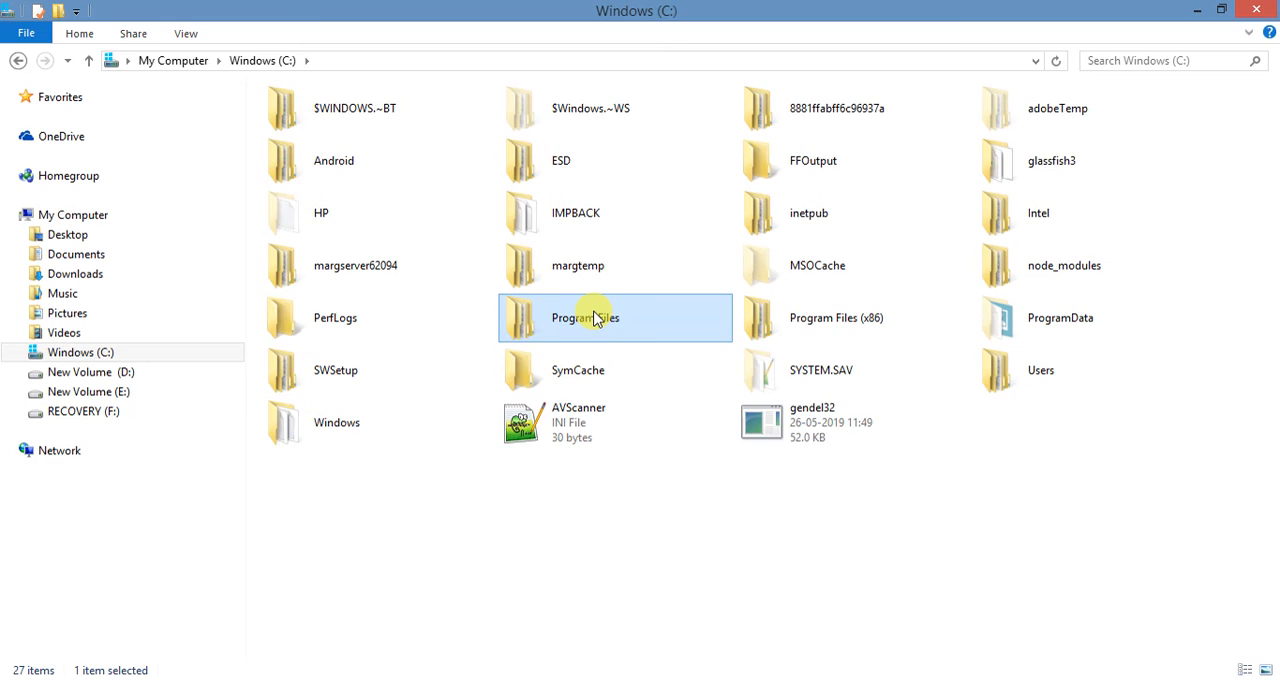
{"action": "double_click", "coordinate": [595, 318]}
{"action": "double_click", "coordinate": [330, 300]}
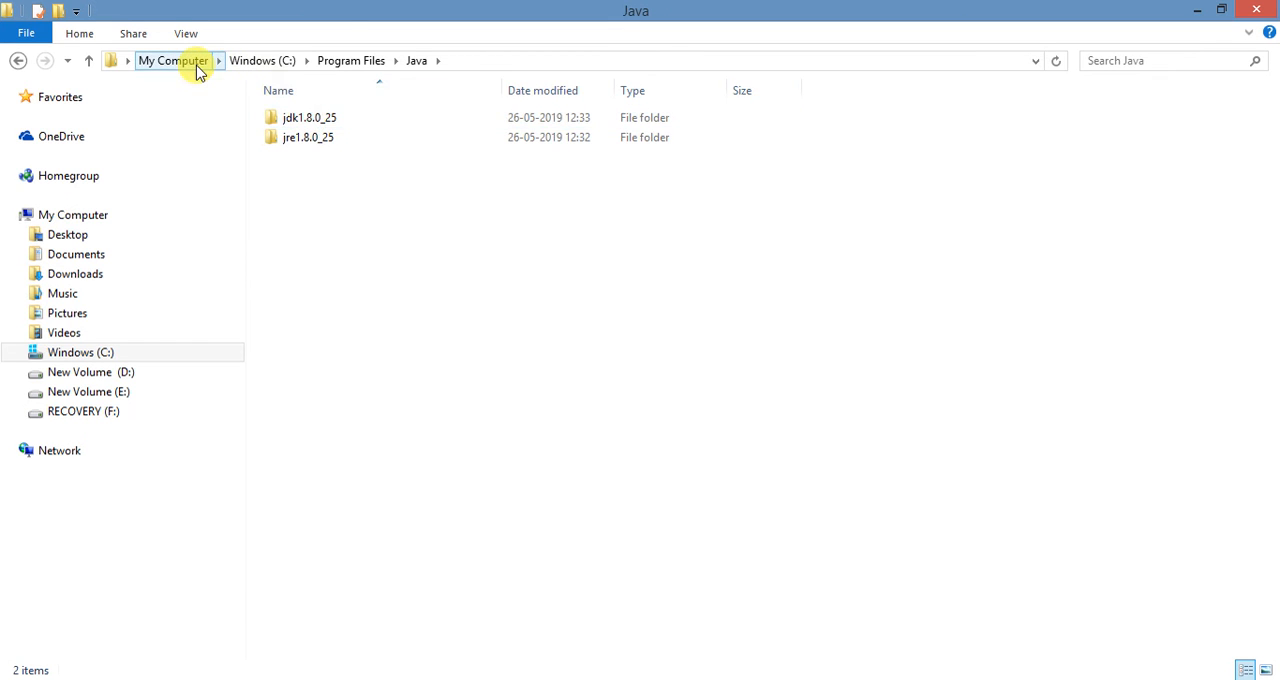
- Open the bin folder of jdk1.8.0_25 and copy its full path, C:\Program Files\Java\jdk1.8.0_25\bin
{"action": "left_click", "coordinate": [314, 142]}
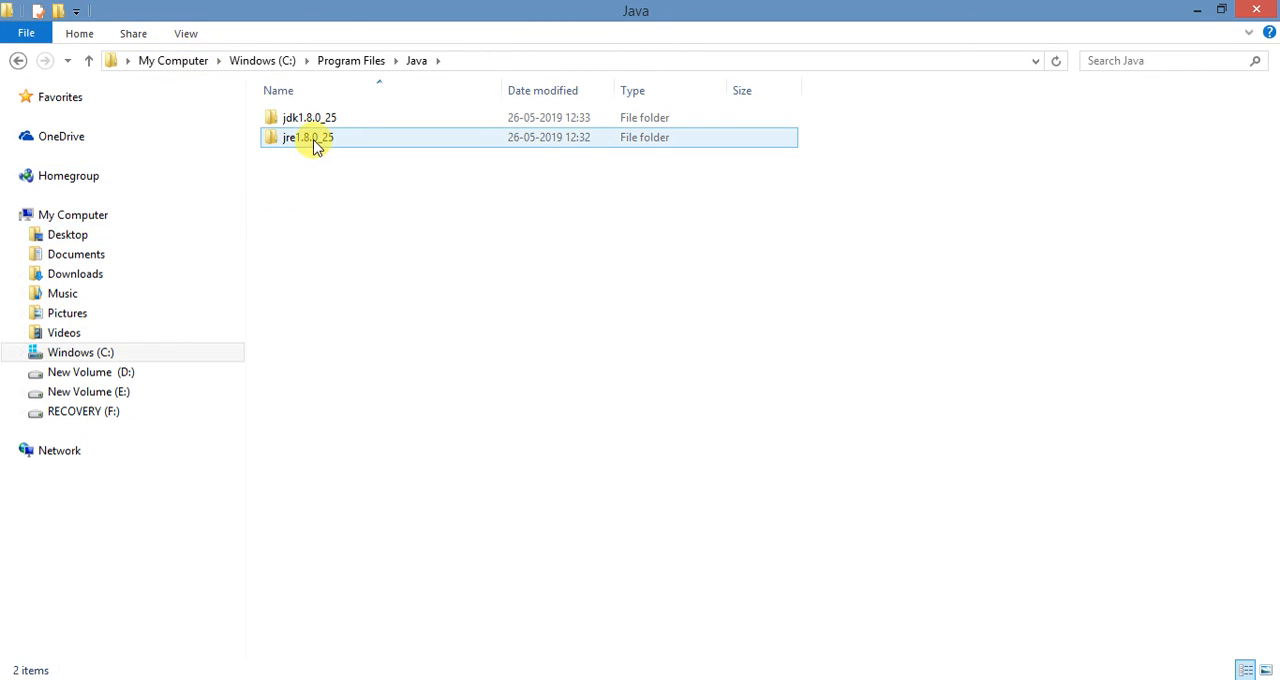
{"action": "left_click", "coordinate": [314, 123]}
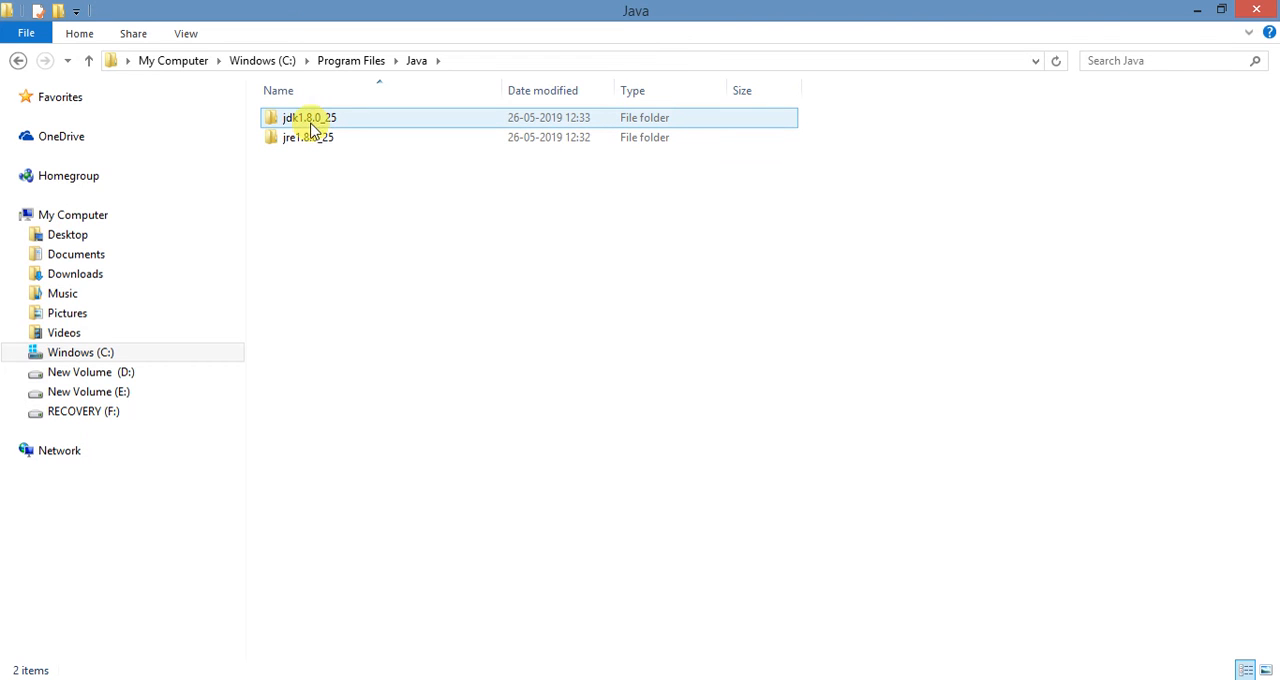
{"action": "double_click", "coordinate": [313, 127]}
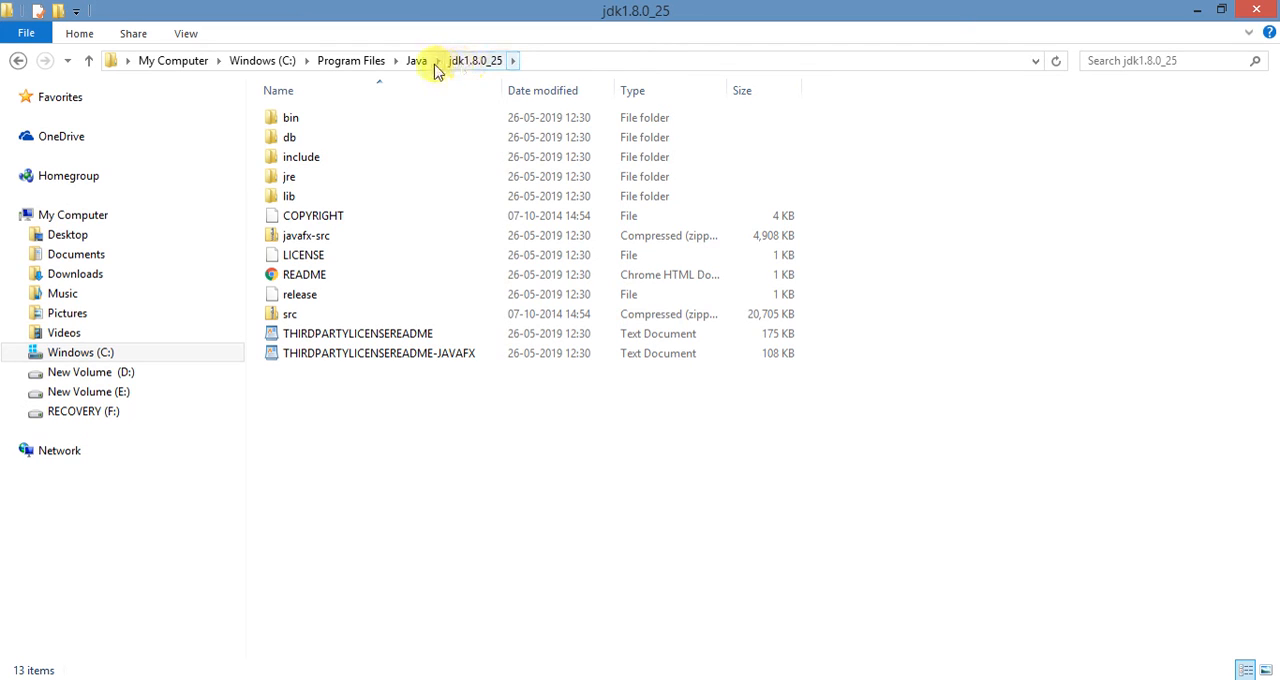
{"action": "left_click", "coordinate": [597, 62]}
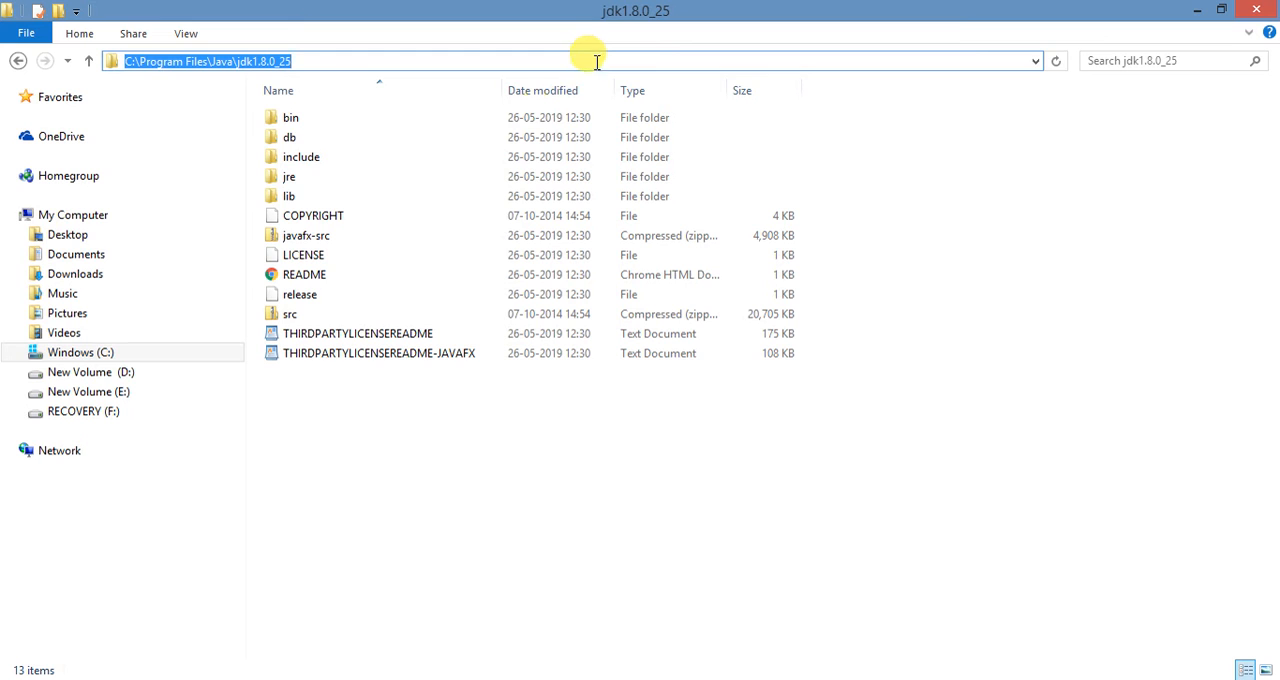
{"action": "double_click", "coordinate": [331, 120]}
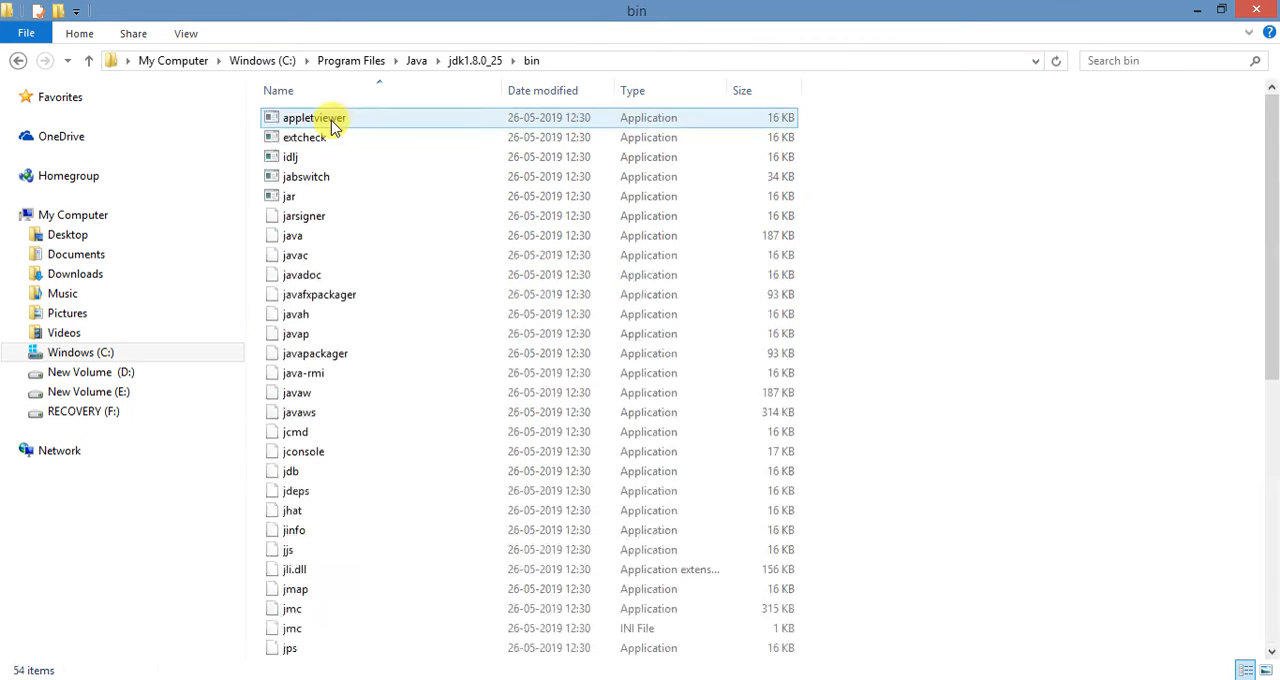
{"action": "left_click", "coordinate": [645, 62]}
{"action": "key", "text": "ctrl+c"}
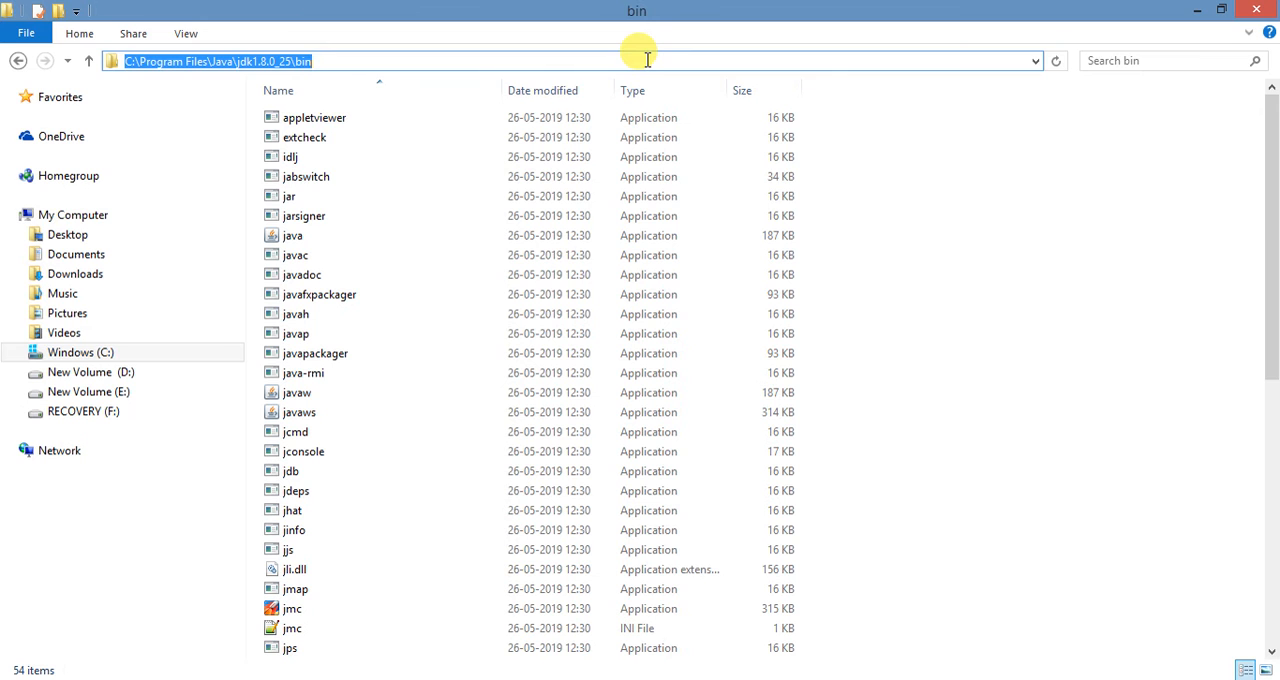
- Open the computer's advanced system settings and bring up the Environment Variables dialog
{"action": "right_click", "coordinate": [109, 220]}
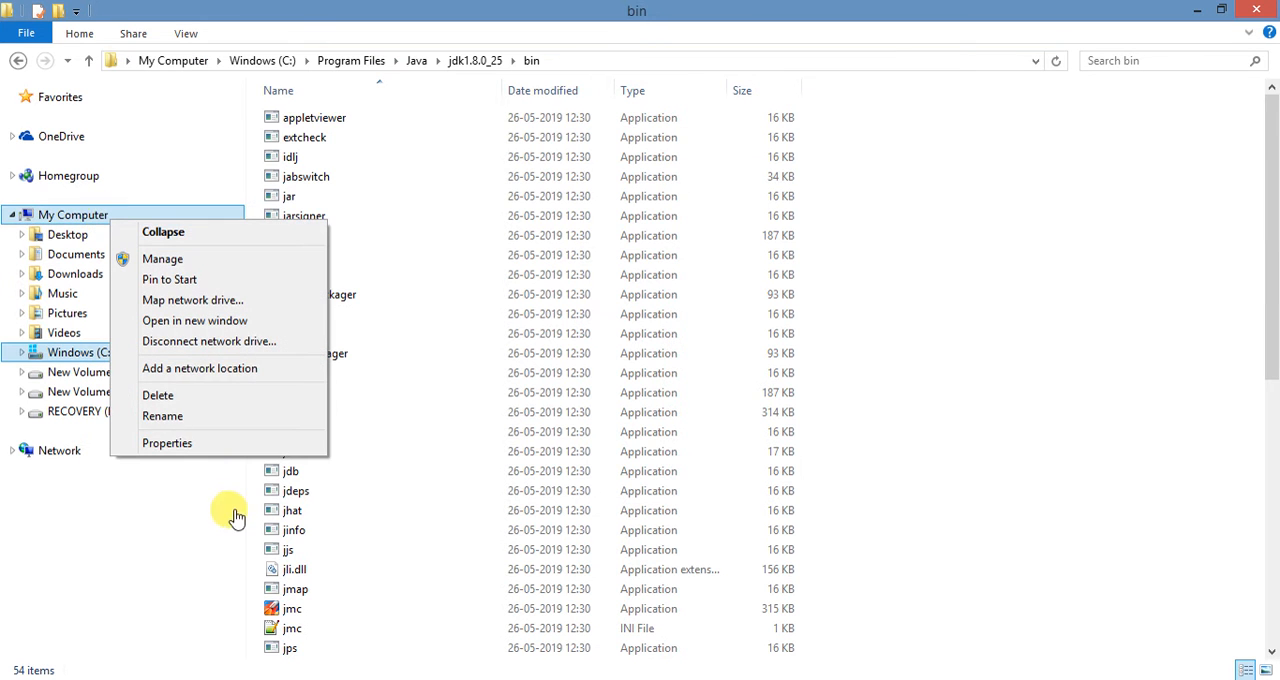
{"action": "left_click", "coordinate": [205, 445]}
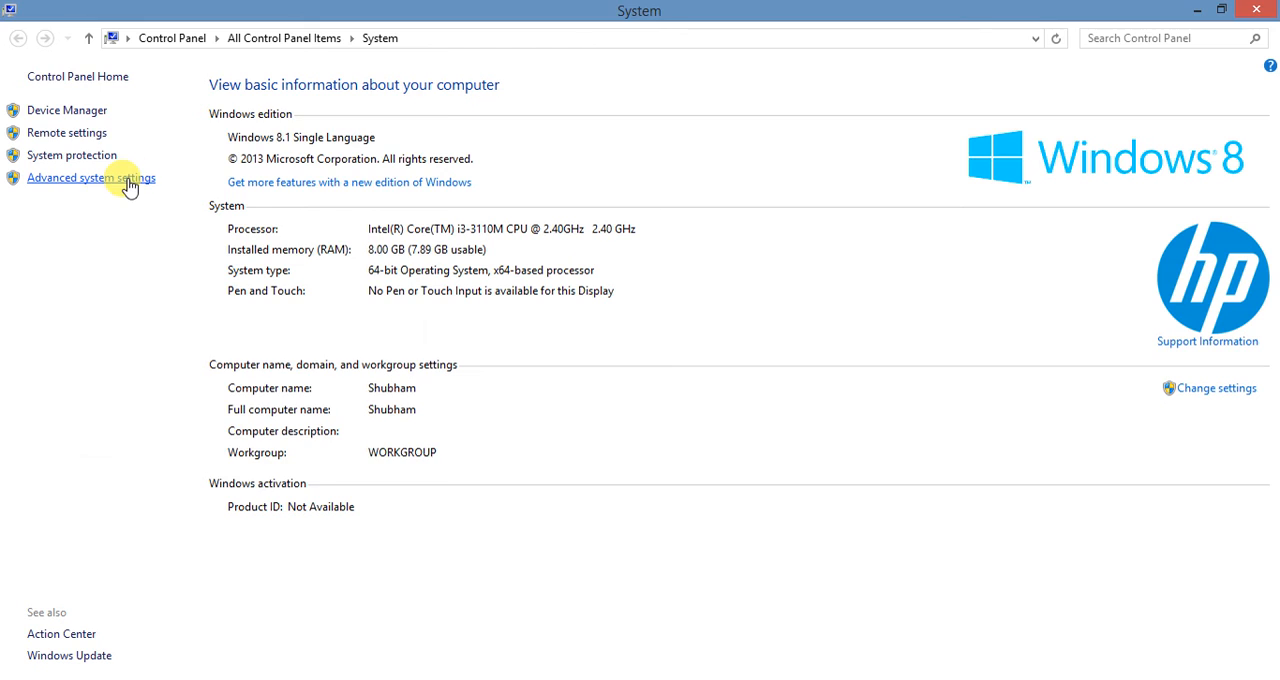
{"action": "left_click", "coordinate": [130, 186]}
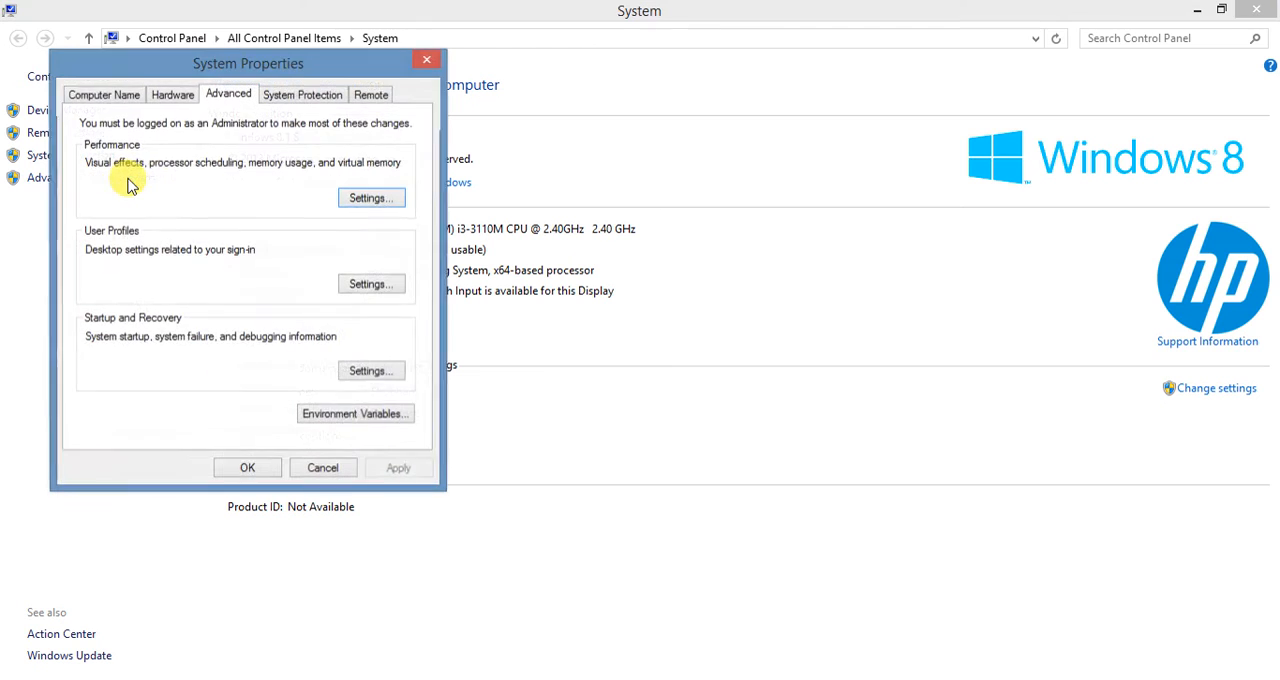
{"action": "left_click", "coordinate": [350, 420]}
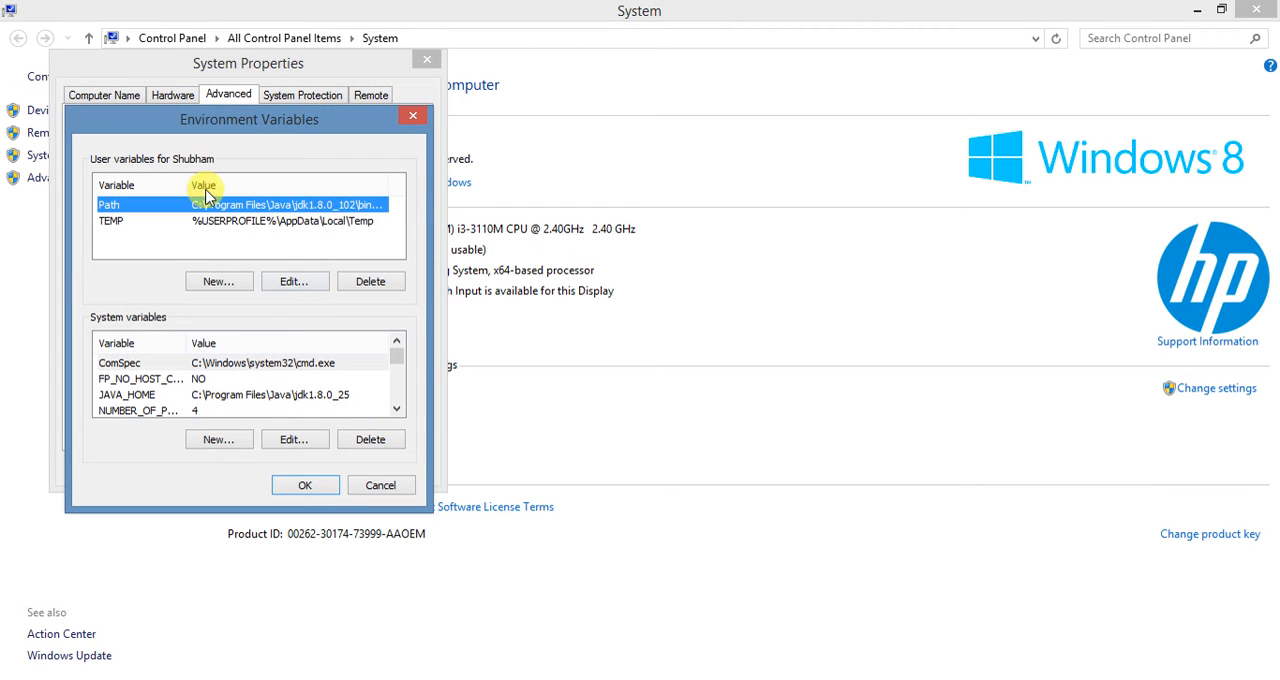
- Edit the user variable Path, pasting C:\Program Files\Java\jdk1.8.0_25\bin after the word Path in its variable name
{"action": "left_click", "coordinate": [293, 281]}
{"action": "left_click", "coordinate": [238, 242]}
{"action": "key", "text": "End"}
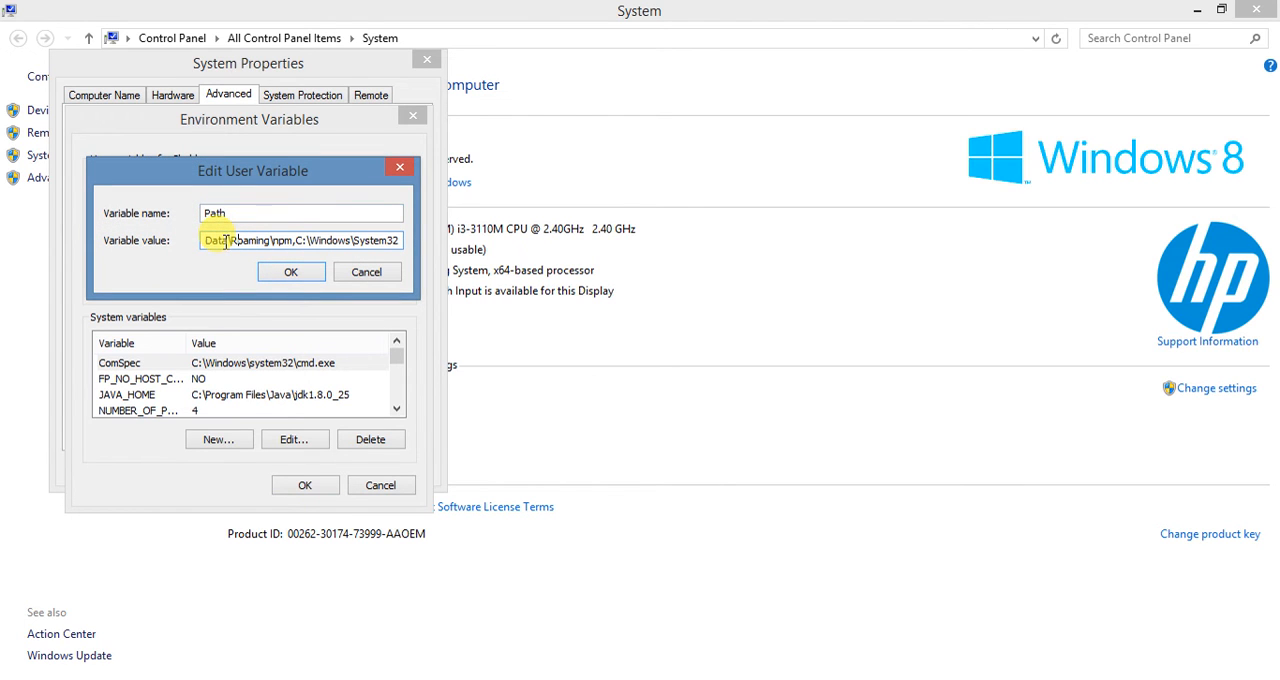
{"action": "left_click", "coordinate": [259, 214]}
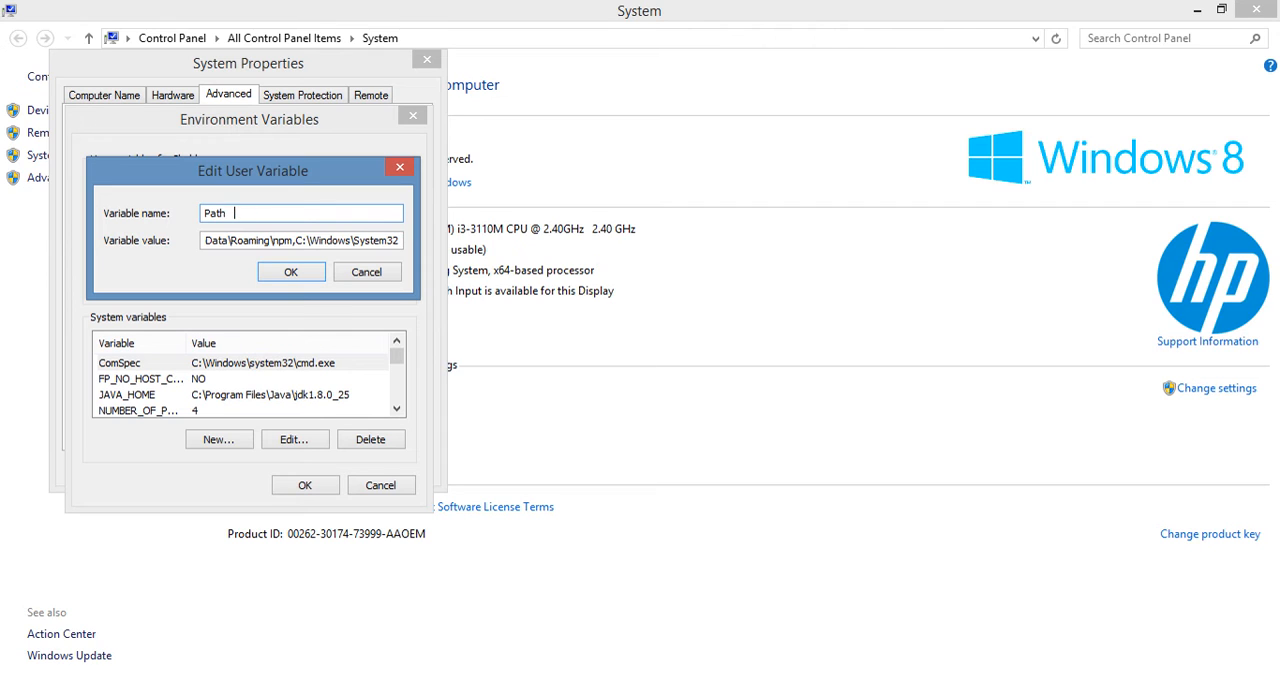
{"action": "key", "text": "ctrl+v"}
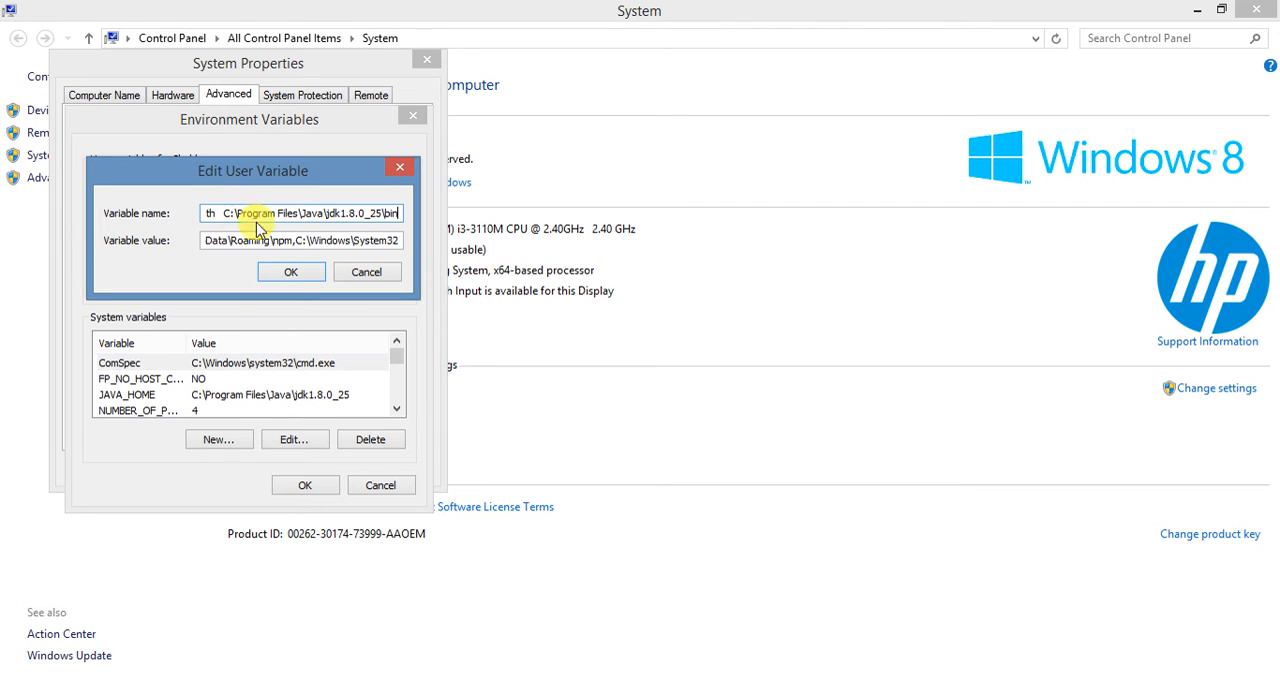
- Examine the entries in the Path variable's value, going back to the first one
{"action": "left_click", "coordinate": [254, 241]}
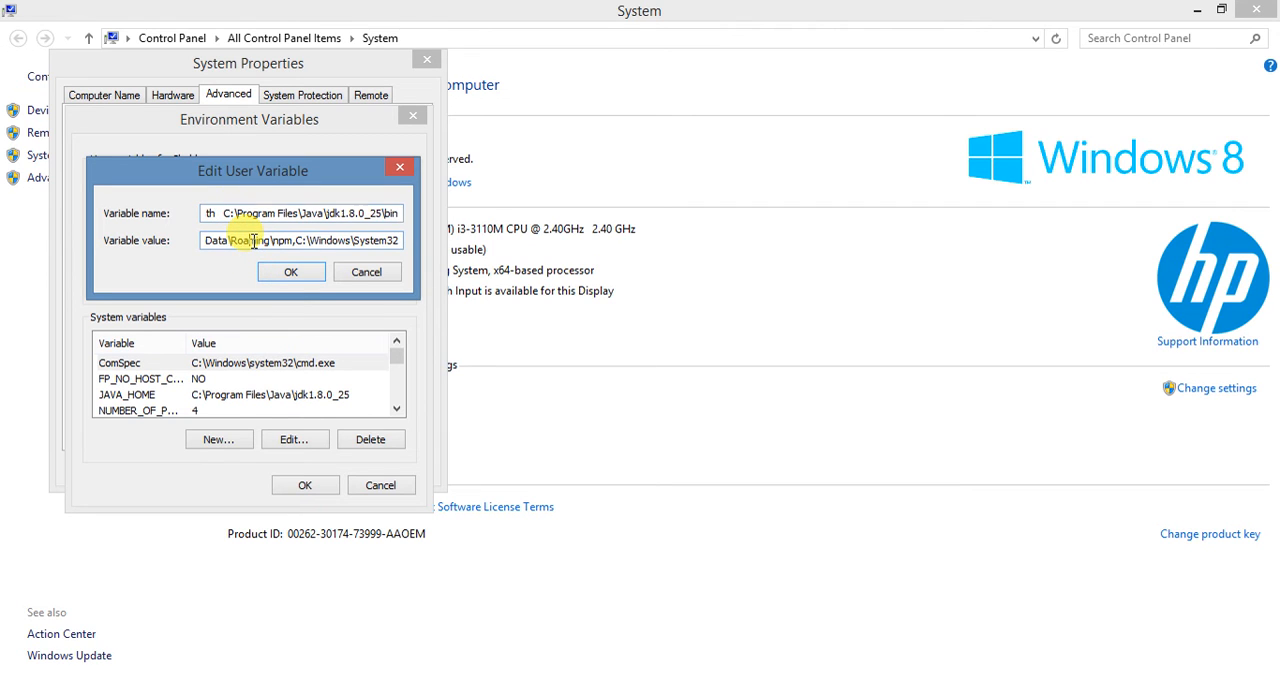
{"action": "key", "text": "Left"}
{"action": "key", "text": "Left"}
{"action": "key", "text": "Left"}
{"action": "key", "text": "Left"}
{"action": "key", "text": "Left"}
{"action": "key", "text": "Left"}
{"action": "key", "text": "Left"}
{"action": "key", "text": "Left"}
{"action": "key", "text": "Left"}
{"action": "key", "text": "Left"}
{"action": "key", "text": "Left"}
{"action": "key", "text": "Left"}
{"action": "key", "text": "Left"}
{"action": "key", "text": "Left"}
{"action": "key", "text": "Left"}
{"action": "key", "text": "Left"}
{"action": "key", "text": "Left"}
{"action": "key", "text": "Left"}
{"action": "key", "text": "Left"}
{"action": "key", "text": "Left"}
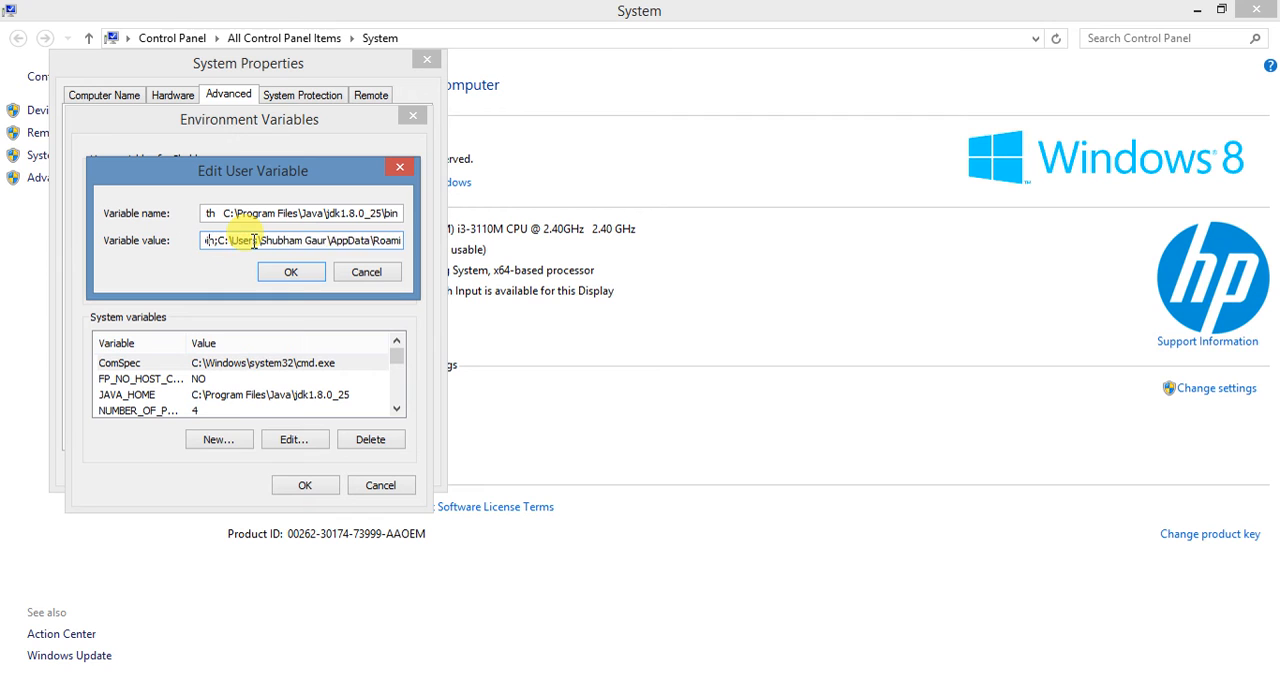
{"action": "key", "text": "Left"}
{"action": "key", "text": "Left"}
{"action": "key", "text": "Left"}
{"action": "key", "text": "Left"}
{"action": "key", "text": "Left"}
{"action": "key", "text": "Left"}
{"action": "key", "text": "Left"}
{"action": "key", "text": "Left"}
{"action": "key", "text": "Left"}
{"action": "key", "text": "Left"}
{"action": "key", "text": "Left"}
{"action": "key", "text": "Left"}
{"action": "key", "text": "Left"}
{"action": "key", "text": "Left"}
{"action": "key", "text": "Left"}
{"action": "key", "text": "Left"}
{"action": "key", "text": "Left"}
{"action": "key", "text": "Left"}
{"action": "key", "text": "Left"}
{"action": "key", "text": "Left"}
{"action": "key", "text": "Left"}
{"action": "key", "text": "Left"}
{"action": "key", "text": "Left"}
{"action": "key", "text": "Left"}
{"action": "key", "text": "Left"}
{"action": "key", "text": "Left"}
{"action": "key", "text": "Left"}
{"action": "key", "text": "Left"}
{"action": "key", "text": "Left"}
{"action": "key", "text": "Left"}
{"action": "key", "text": "Left"}
{"action": "key", "text": "Left"}
{"action": "key", "text": "Left"}
{"action": "key", "text": "Left"}
{"action": "key", "text": "Left"}
{"action": "key", "text": "Left"}
{"action": "key", "text": "Left"}
{"action": "key", "text": "Left"}
{"action": "key", "text": "Left"}
{"action": "key", "text": "Left"}
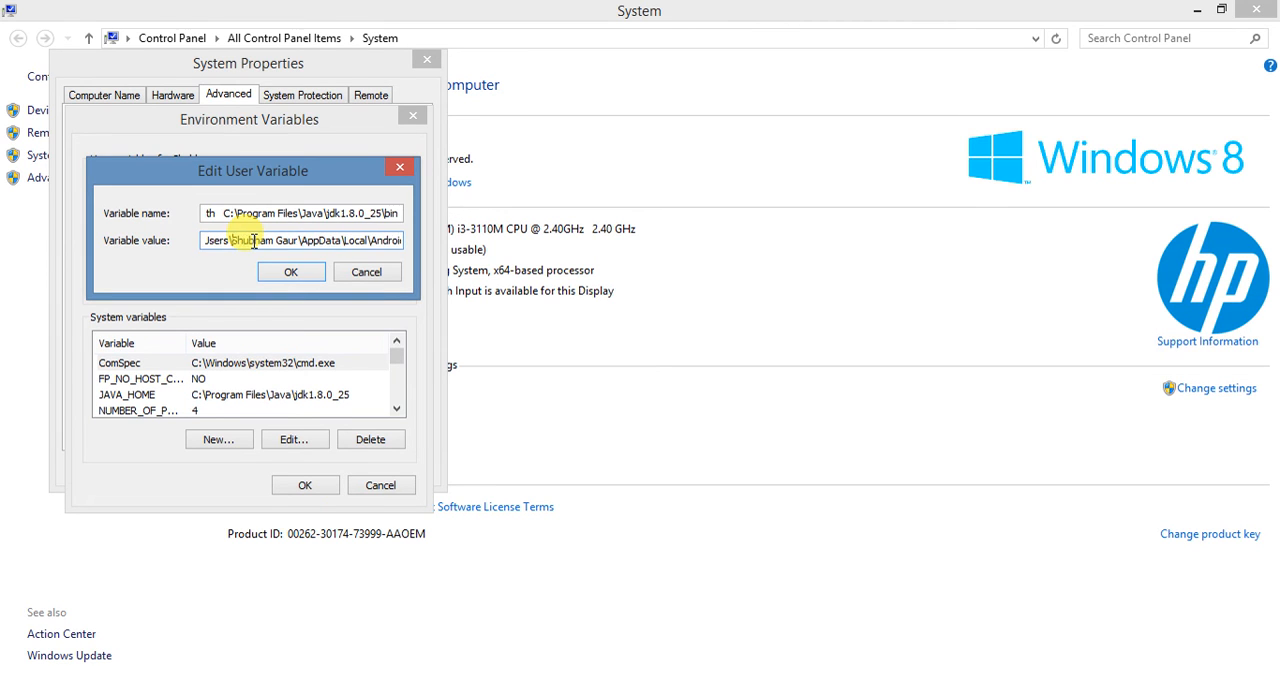
{"action": "key", "text": "Left"}
{"action": "key", "text": "Left"}
{"action": "key", "text": "Left"}
{"action": "key", "text": "Left"}
{"action": "key", "text": "Left"}
{"action": "key", "text": "Left"}
{"action": "key", "text": "Left"}
{"action": "key", "text": "Left"}
{"action": "key", "text": "Left"}
{"action": "key", "text": "Left"}
{"action": "key", "text": "Left"}
{"action": "key", "text": "Left"}
{"action": "key", "text": "Left"}
{"action": "key", "text": "Left"}
{"action": "key", "text": "Left"}
{"action": "key", "text": "Left"}
{"action": "key", "text": "Left"}
{"action": "key", "text": "Left"}
{"action": "key", "text": "Left"}
{"action": "key", "text": "Left"}
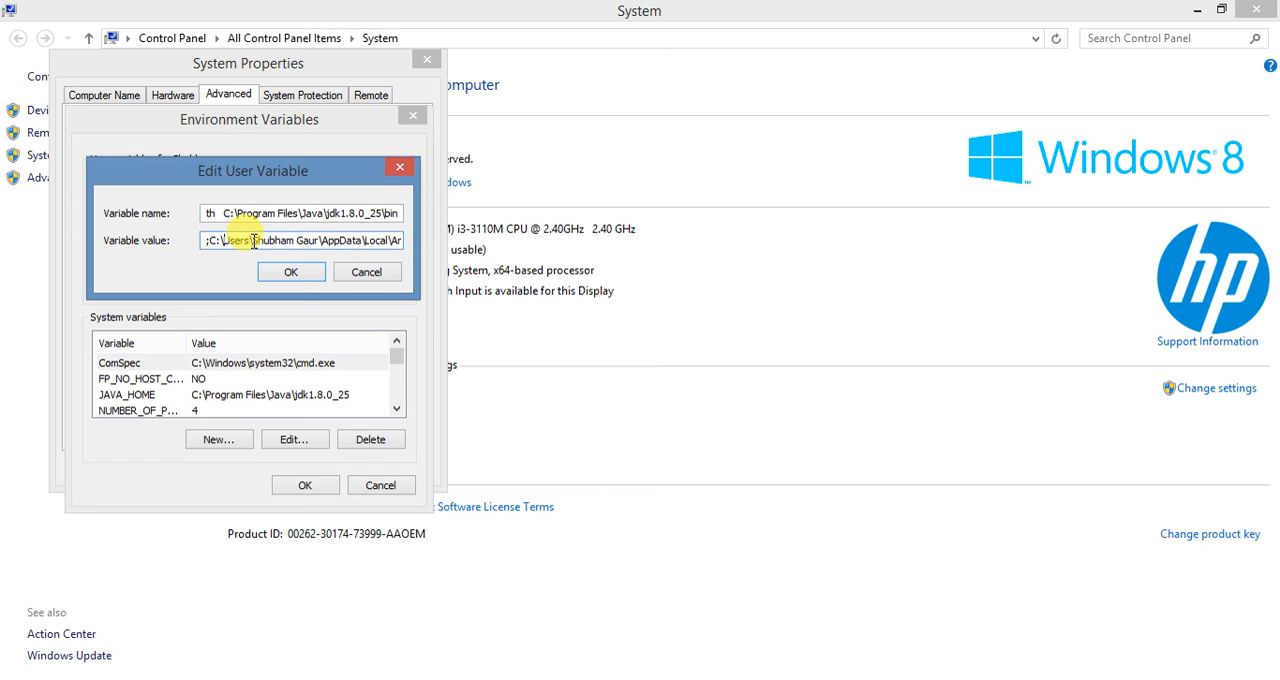
{"action": "key", "text": "Left"}
{"action": "key", "text": "Left"}
{"action": "key", "text": "Left"}
{"action": "key", "text": "Left"}
{"action": "key", "text": "Left"}
{"action": "key", "text": "Left"}
{"action": "key", "text": "Left"}
{"action": "key", "text": "Left"}
{"action": "key", "text": "Left"}
{"action": "key", "text": "Left"}
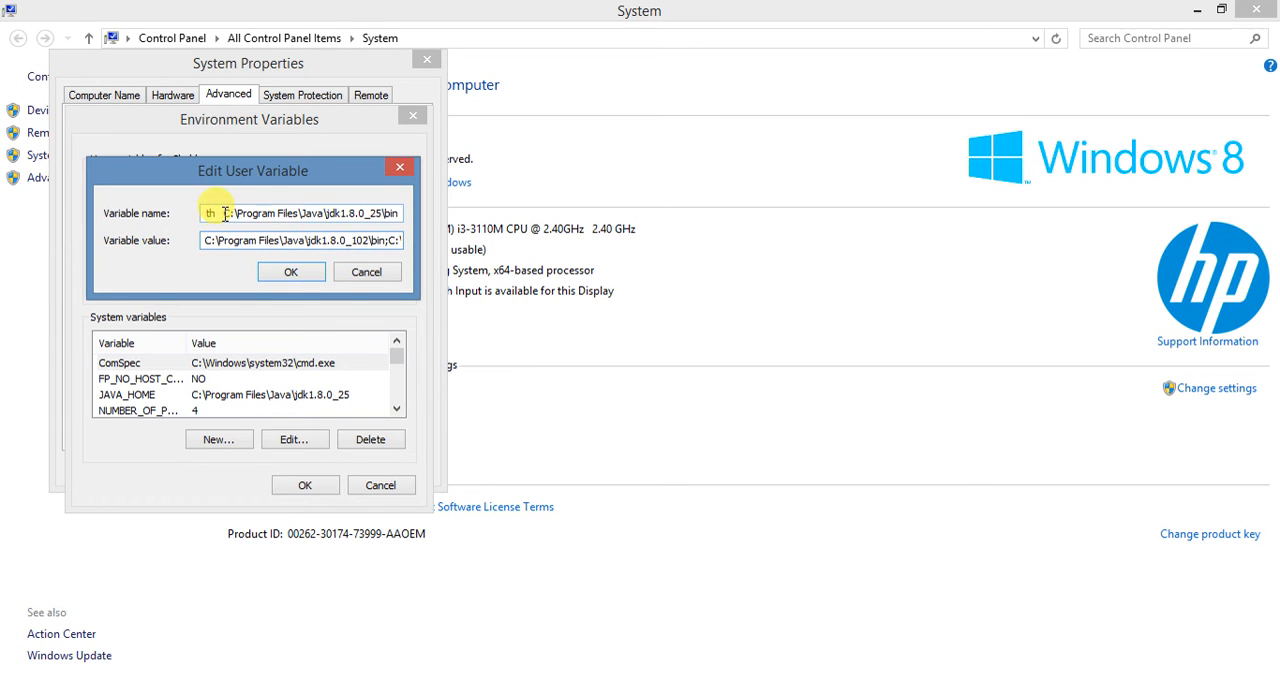
- Remove the pasted JDK bin path from the user variable's name so that only Path remains
{"action": "left_click_drag", "start_coordinate": [225, 214], "coordinate": [393, 213]}
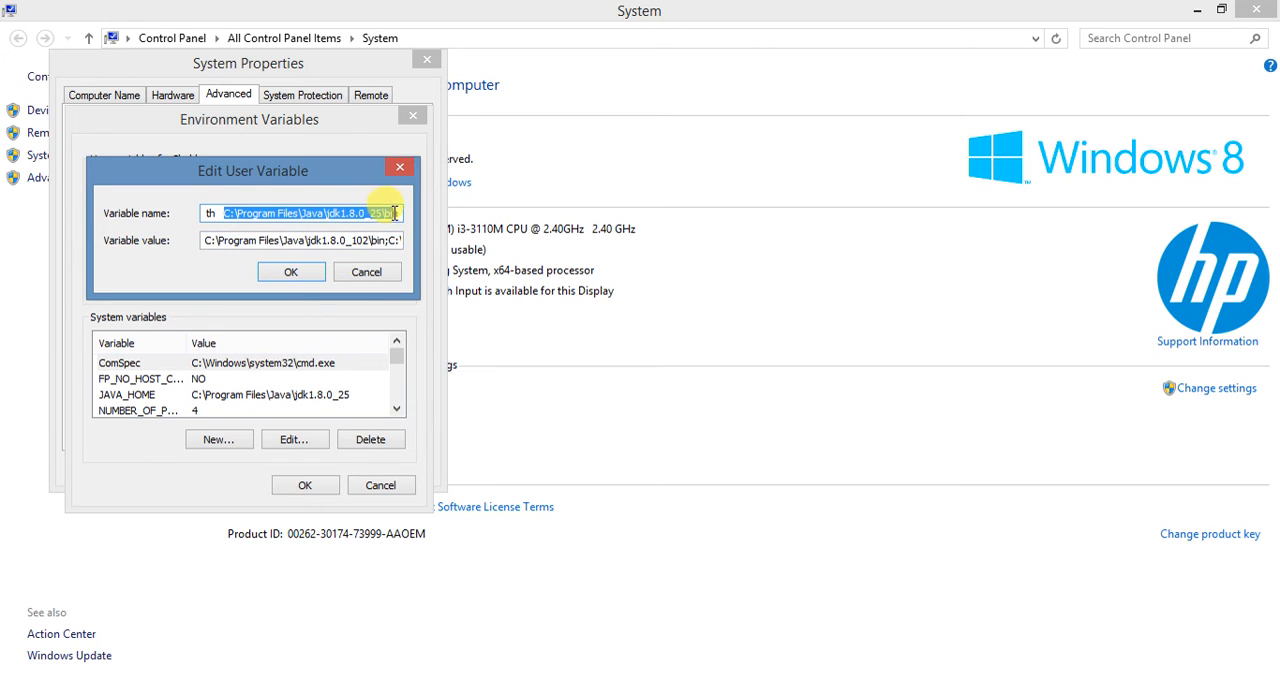
{"action": "key", "text": "BackSpace"}
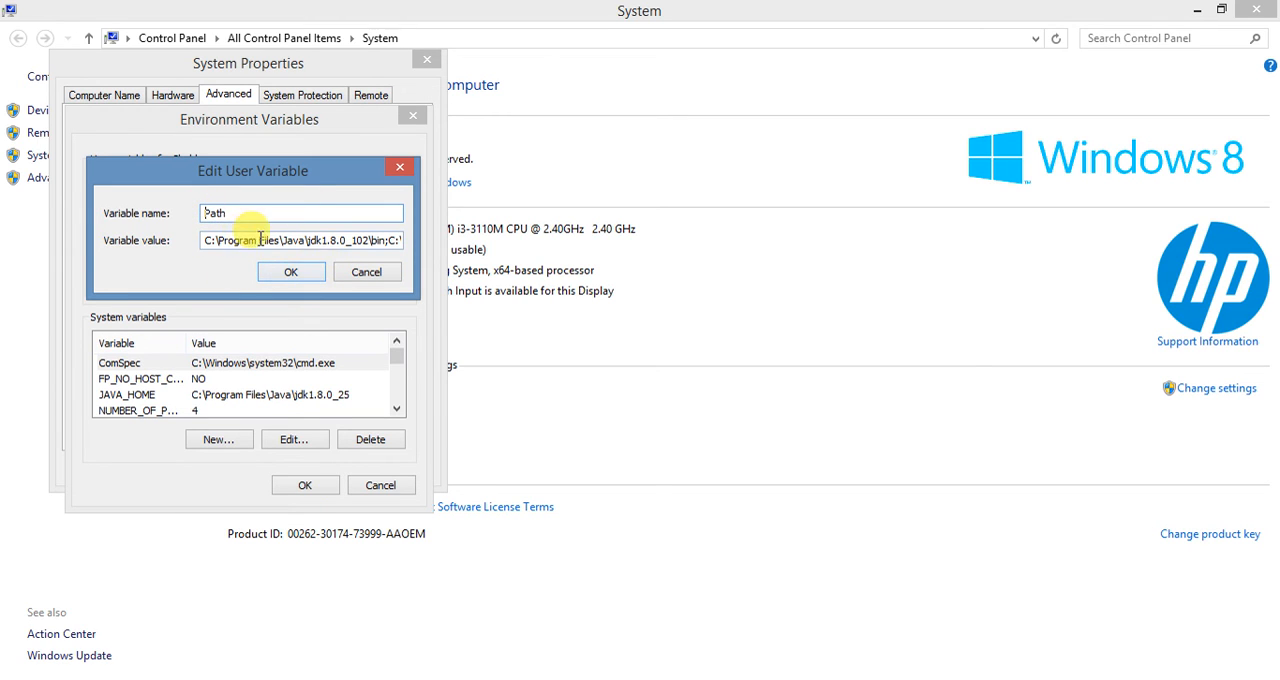
- Review how the directories in the Path variable's value are separated, from the first JDK bin entry through the Android Sdk tools entry
{"action": "left_click", "coordinate": [345, 247]}
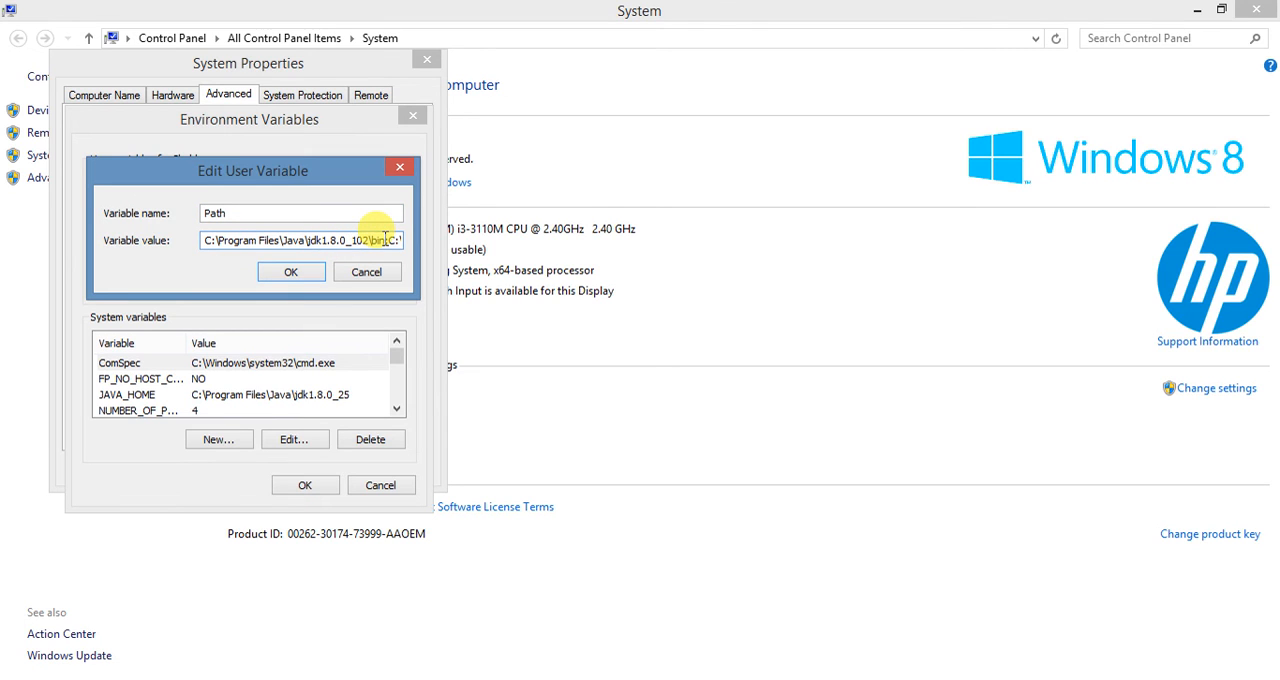
{"action": "key", "text": "Right"}
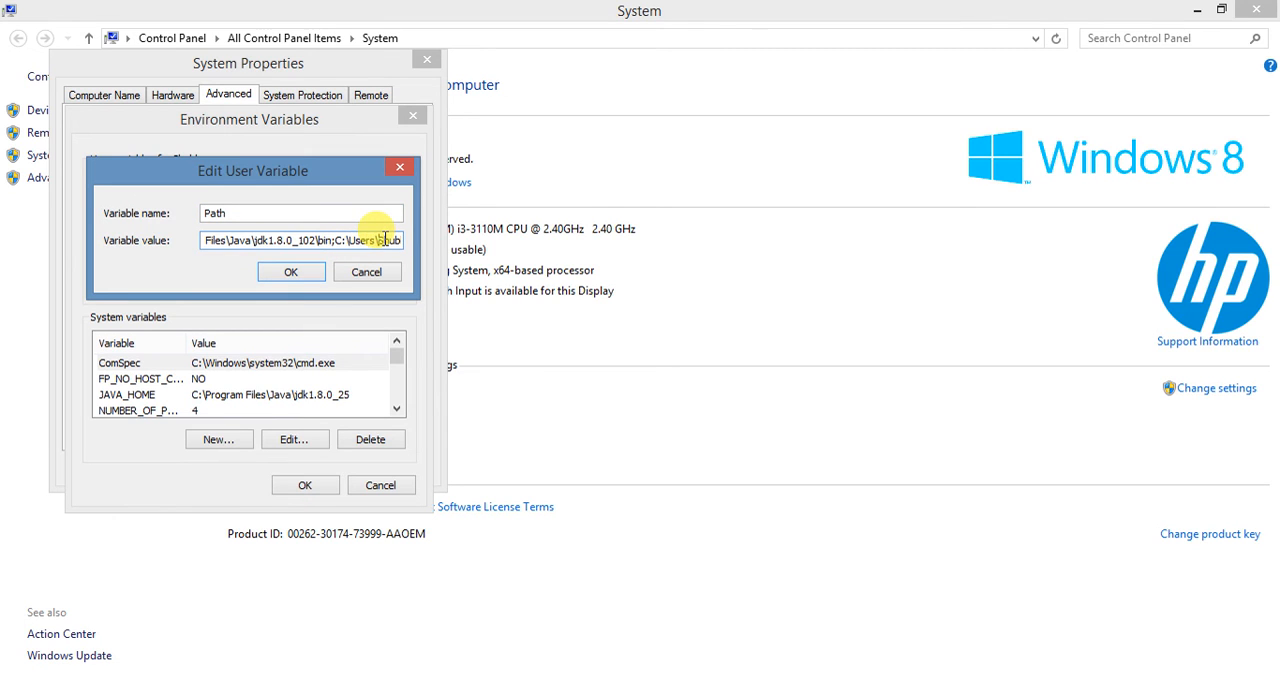
{"action": "key", "text": "Right"}
{"action": "key", "text": "Right"}
{"action": "key", "text": "Right"}
{"action": "key", "text": "Right"}
{"action": "key", "text": "Right"}
{"action": "key", "text": "Right"}
{"action": "key", "text": "Right"}
{"action": "key", "text": "Right"}
{"action": "key", "text": "Right"}
{"action": "key", "text": "Right"}
{"action": "key", "text": "Right"}
{"action": "key", "text": "Right"}
{"action": "key", "text": "Right"}
{"action": "key", "text": "Right"}
{"action": "key", "text": "Right"}
{"action": "key", "text": "Right"}
{"action": "key", "text": "Right"}
{"action": "key", "text": "Right"}
{"action": "key", "text": "Right"}
{"action": "key", "text": "Right"}
{"action": "key", "text": "Right"}
{"action": "key", "text": "Right"}
{"action": "key", "text": "Right"}
{"action": "key", "text": "Right"}
{"action": "key", "text": "Right"}
{"action": "key", "text": "Right"}
{"action": "key", "text": "Right"}
{"action": "key", "text": "Right"}
{"action": "key", "text": "Right"}
{"action": "key", "text": "Right"}
{"action": "key", "text": "Right"}
{"action": "key", "text": "Right"}
{"action": "key", "text": "Right"}
{"action": "key", "text": "Right"}
{"action": "key", "text": "Right"}
{"action": "key", "text": "Right"}
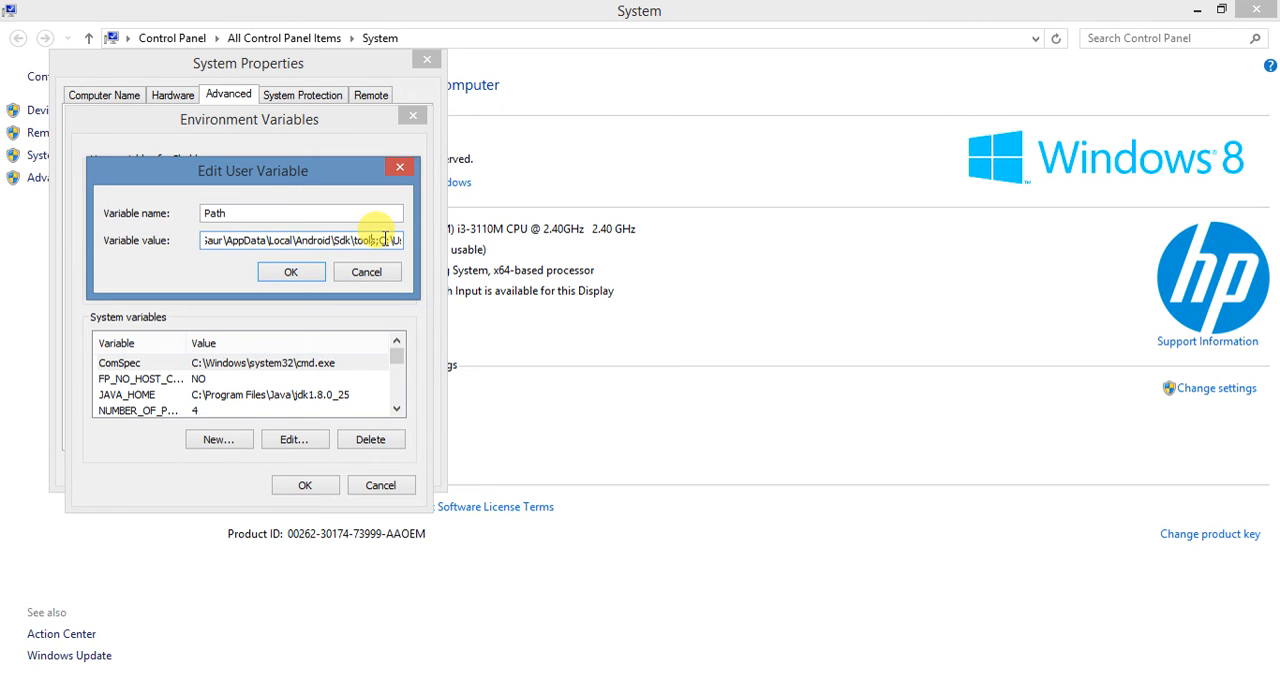
{"action": "key", "text": "Left"}
{"action": "key", "text": "Left"}
{"action": "key", "text": "Left"}
{"action": "key", "text": "Left"}
{"action": "key", "text": "Left"}
{"action": "key", "text": "Left"}
{"action": "key", "text": "Left"}
{"action": "key", "text": "Left"}
{"action": "key", "text": "Left"}
{"action": "key", "text": "Left"}
{"action": "key", "text": "Left"}
{"action": "key", "text": "Left"}
{"action": "key", "text": "Left"}
{"action": "key", "text": "Left"}
{"action": "key", "text": "Left"}
{"action": "key", "text": "Left"}
{"action": "key", "text": "Left"}
{"action": "key", "text": "Left"}
{"action": "key", "text": "Left"}
{"action": "key", "text": "Left"}
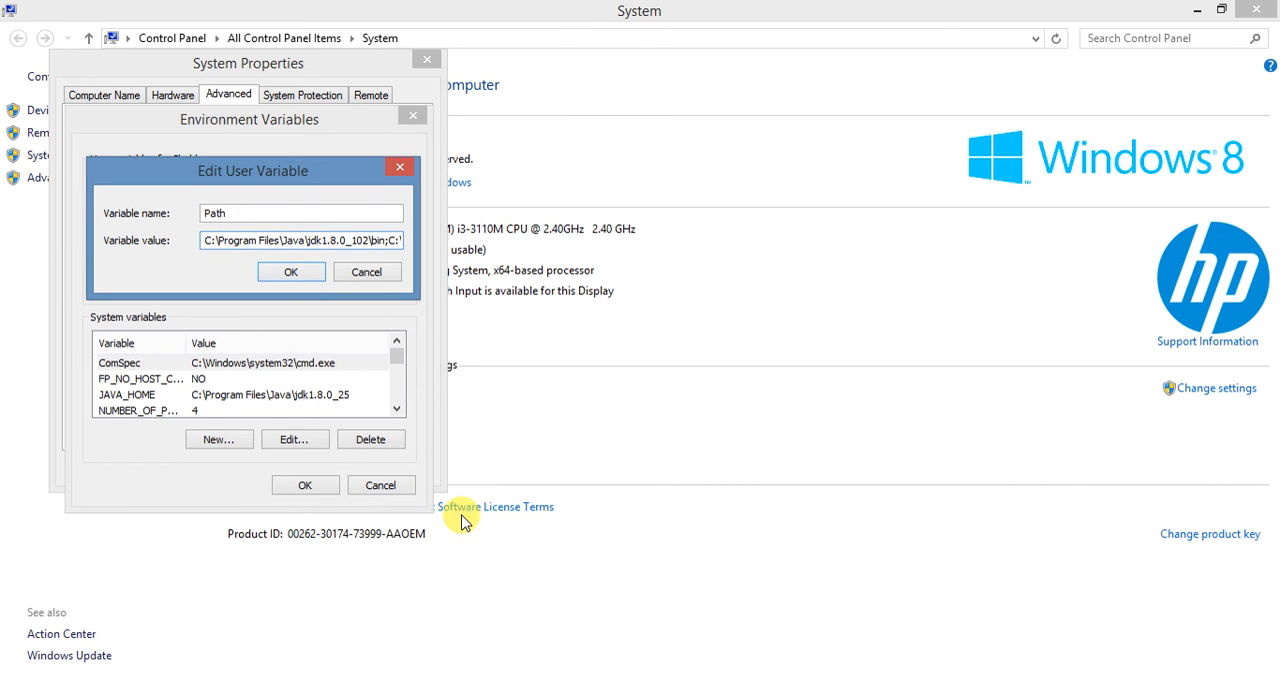
- Open a Command Prompt window and try to check the Java version with java --version
{"action": "key", "text": "super+r"}
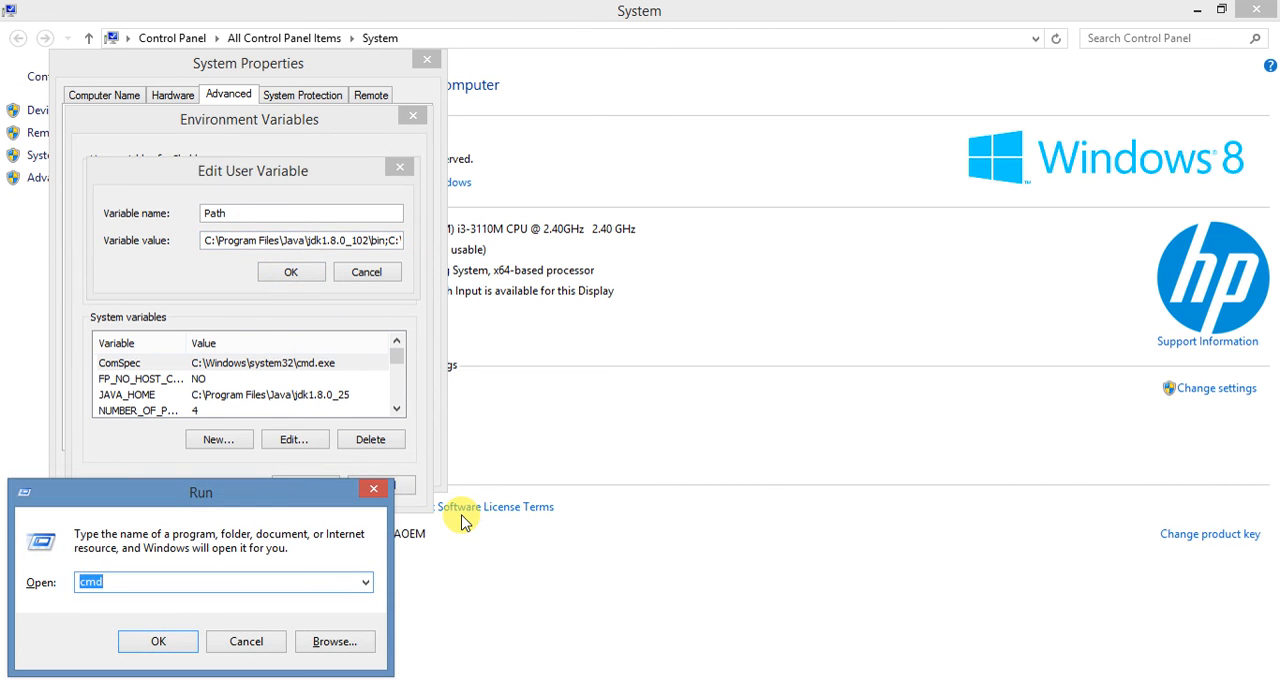
{"action": "key", "text": "Return"}
{"action": "type", "text": "java"}
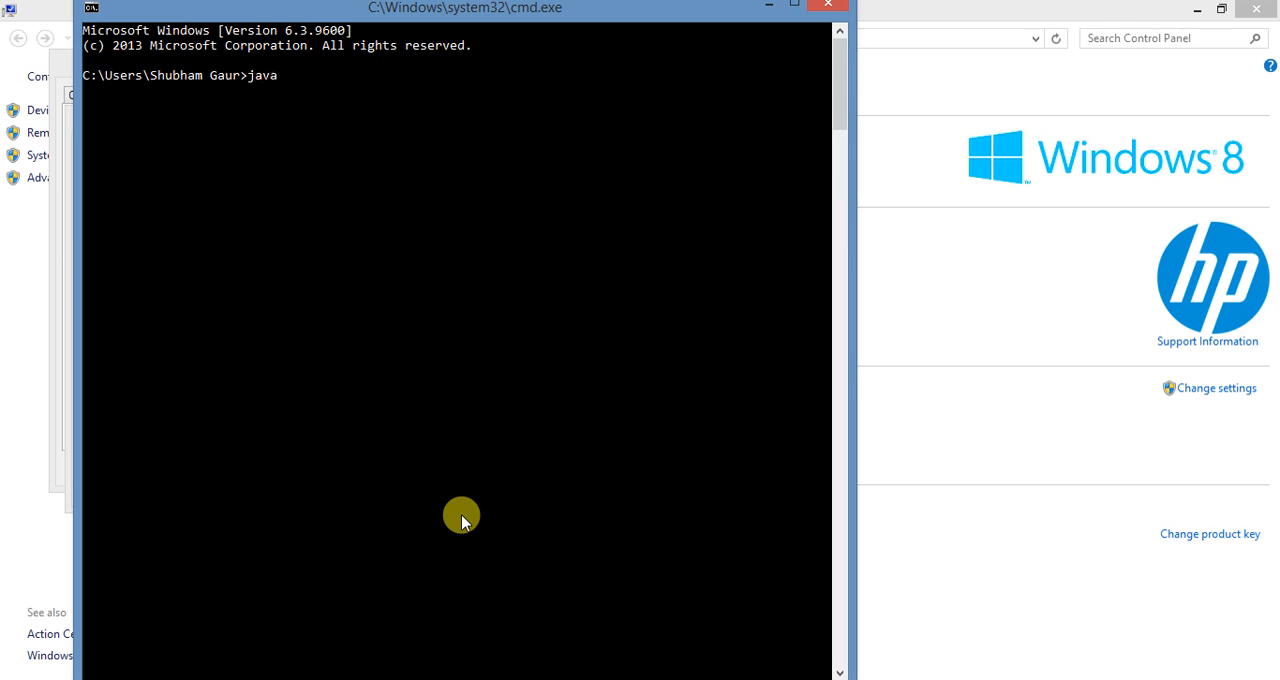
{"action": "type", "text": "-version"}
{"action": "key", "text": "Return"}
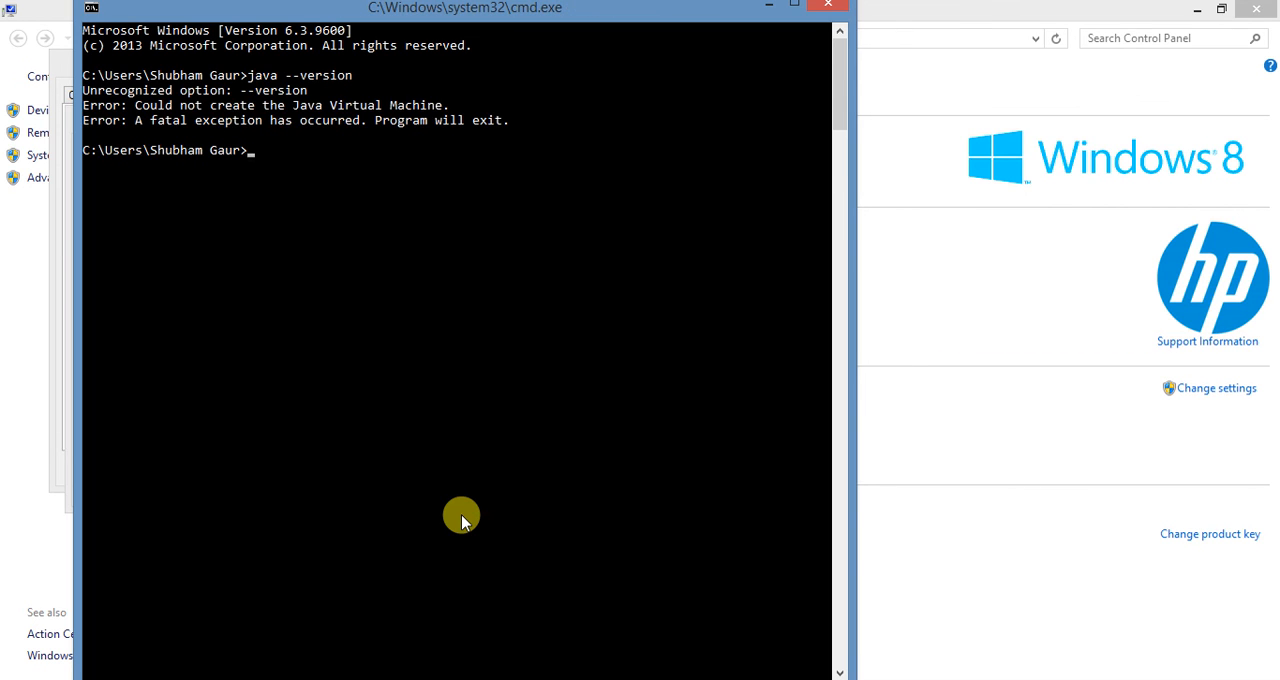
- Try the shorter version commands java --v and java -v at the command prompt
{"action": "key", "text": "Up"}
{"action": "key", "text": "BackSpace"}
{"action": "key", "text": "BackSpace"}
{"action": "key", "text": "BackSpace"}
{"action": "key", "text": "BackSpace"}
{"action": "key", "text": "BackSpace"}
{"action": "key", "text": "BackSpace"}
{"action": "key", "text": "Return"}
{"action": "key", "text": "Up"}
{"action": "key", "text": "BackSpace"}
{"action": "key", "text": "BackSpace"}
{"action": "type", "text": "v"}
{"action": "key", "text": "Return"}
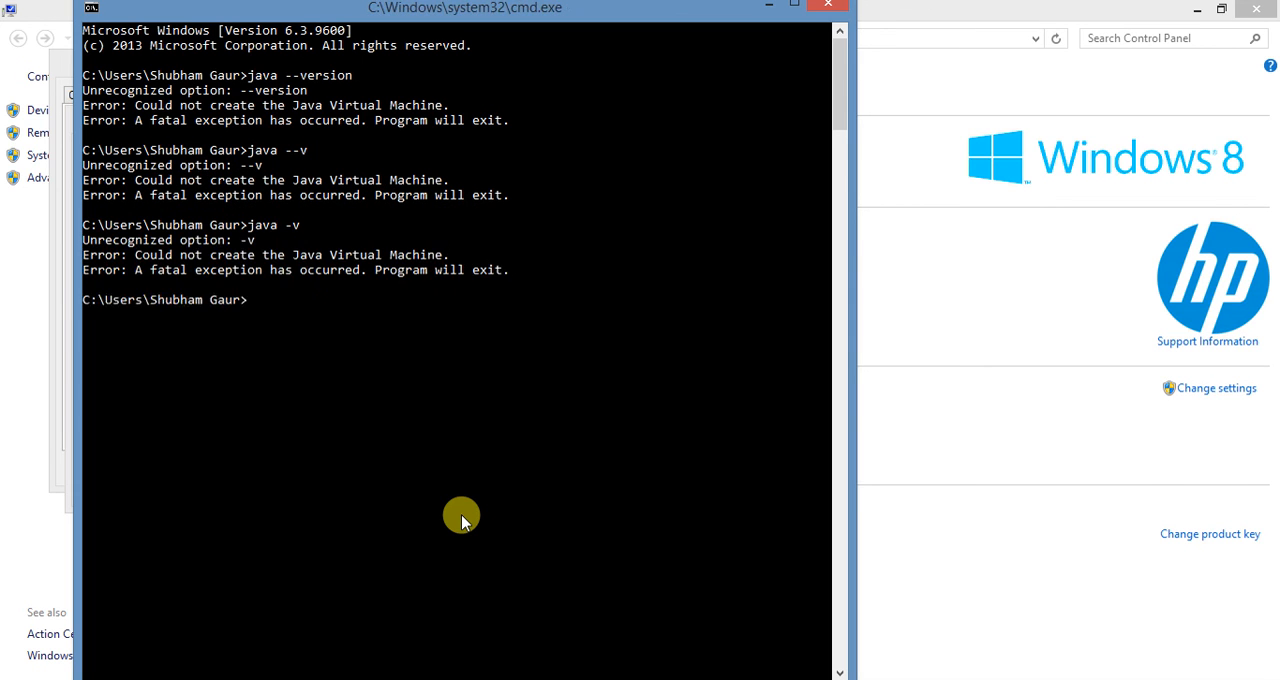
- Check the installed Java version by running java -version at the command prompt
{"action": "key", "text": "Up"}
{"action": "type", "text": "java"}
{"action": "key", "text": "BackSpace"}
{"action": "key", "text": "BackSpace"}
{"action": "key", "text": "BackSpace"}
{"action": "key", "text": "BackSpace"}
{"action": "key", "text": "BackSpace"}
{"action": "key", "text": "BackSpace"}
{"action": "key", "text": "BackSpace"}
{"action": "key", "text": "BackSpace"}
{"action": "type", "text": "java"}
{"action": "key", "text": "BackSpace"}
{"action": "key", "text": "BackSpace"}
{"action": "key", "text": "BackSpace"}
{"action": "key", "text": "BackSpace"}
{"action": "key", "text": "BackSpace"}
{"action": "key", "text": "BackSpace"}
{"action": "key", "text": "BackSpace"}
{"action": "type", "text": "java -version"}
{"action": "key", "text": "Return"}
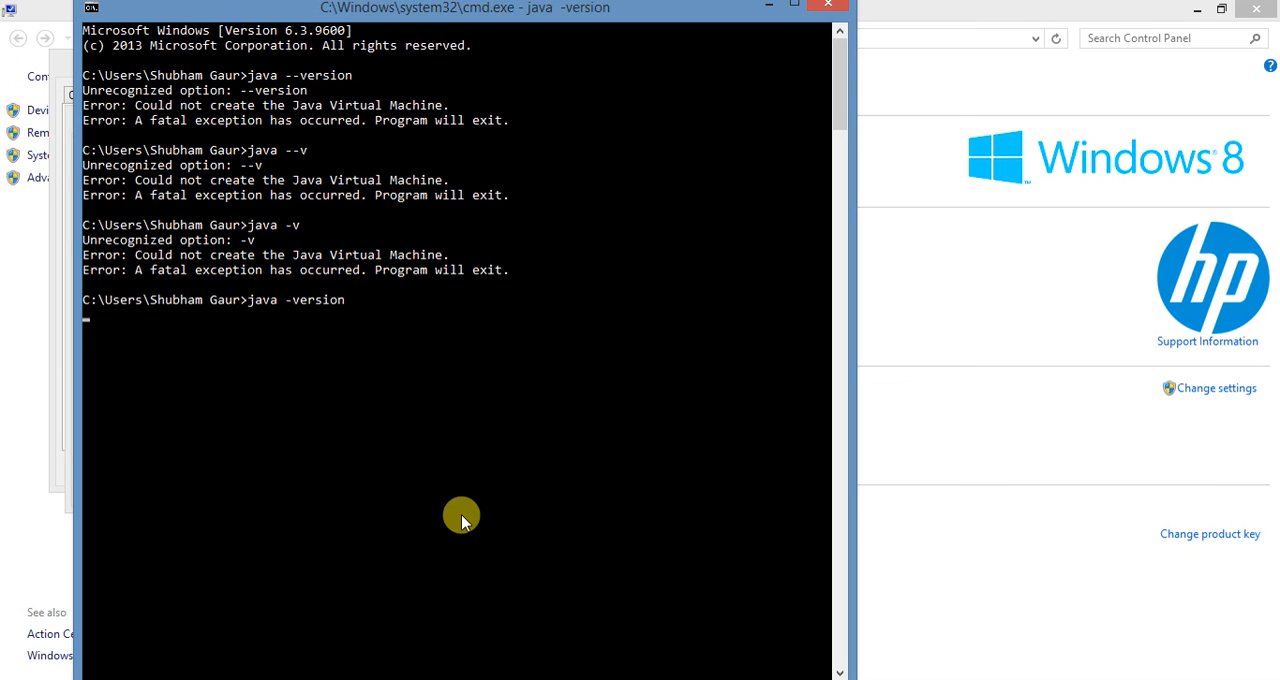